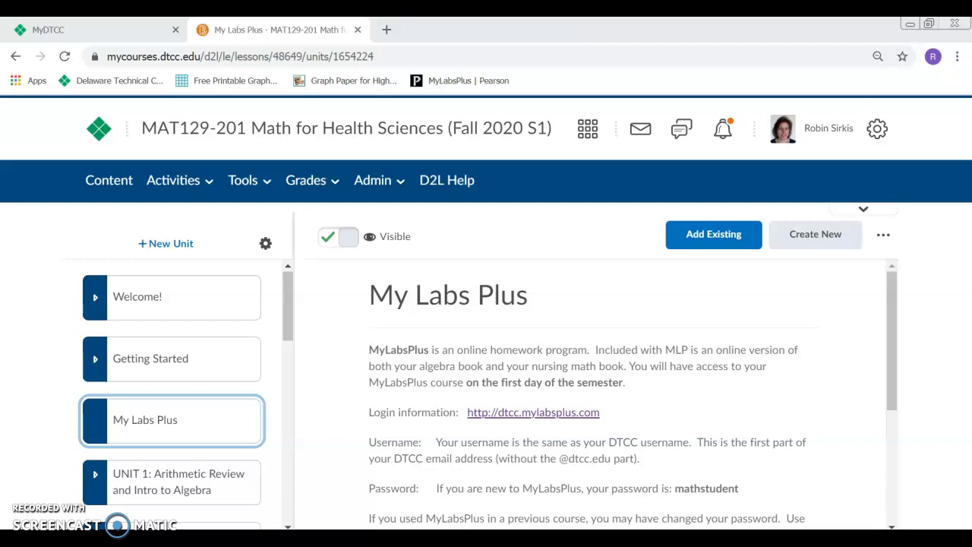
Step: Open the MyLabsPlus login site from the course content page and view the browser's bookmark options
left_click(524, 412)
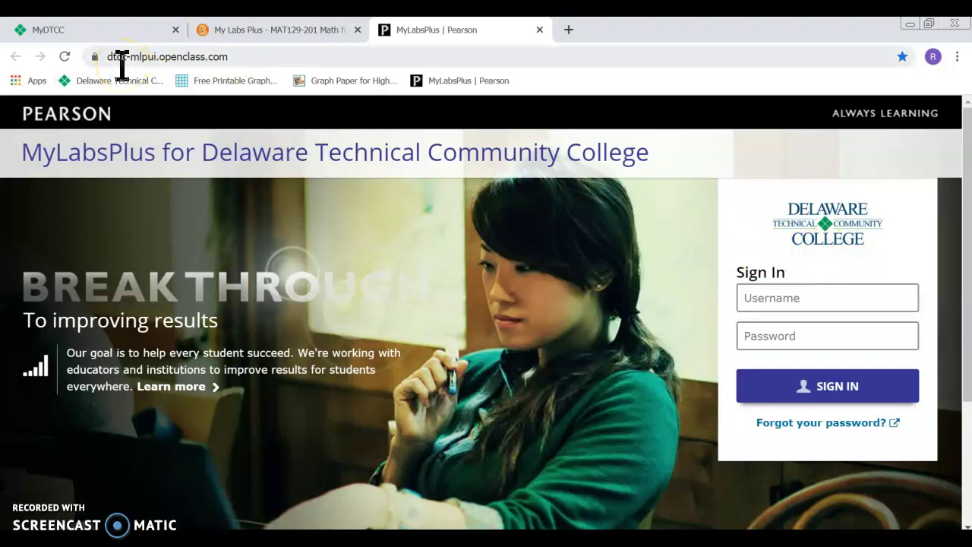
left_click(956, 57)
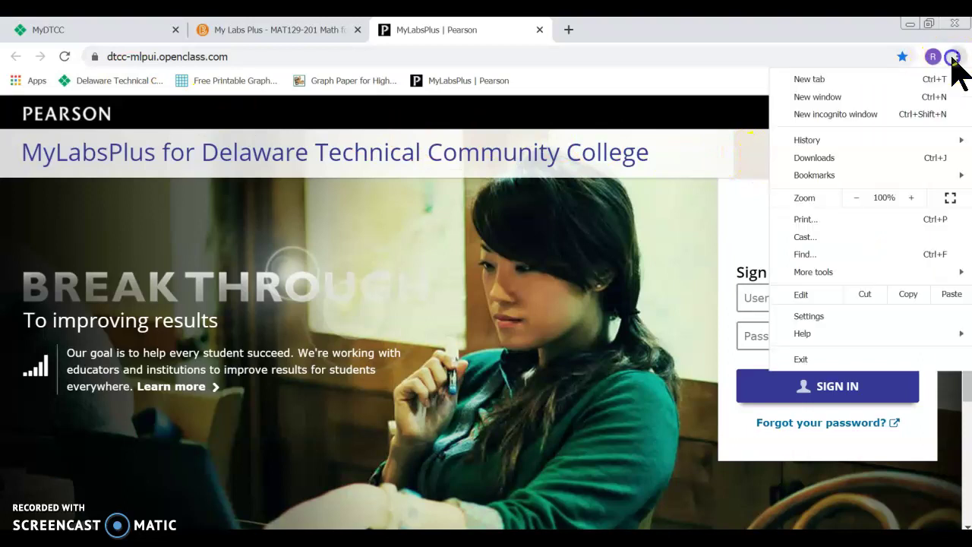
mouse_move(820, 180)
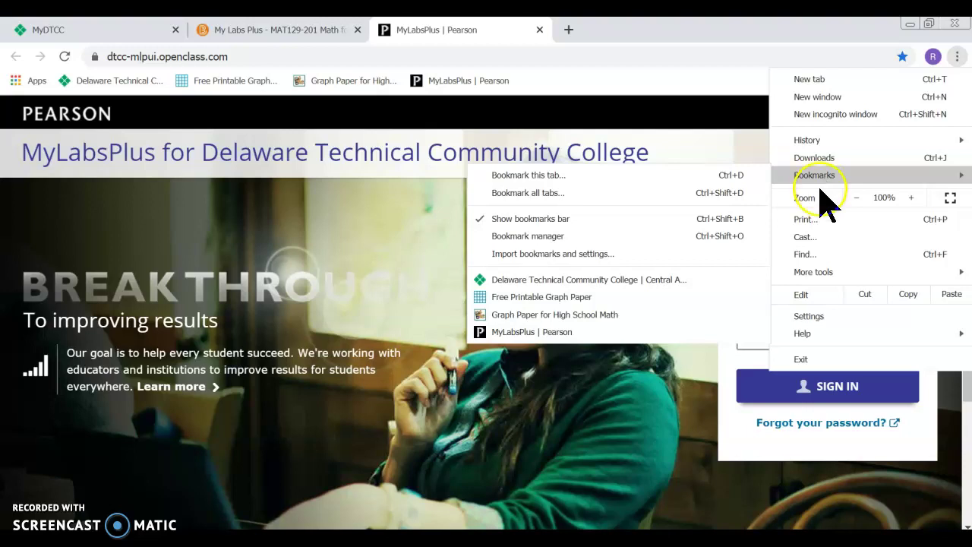
left_click(670, 429)
Step: Sign in to MyLabsPlus with the saved instructor username and the account password
left_click(789, 308)
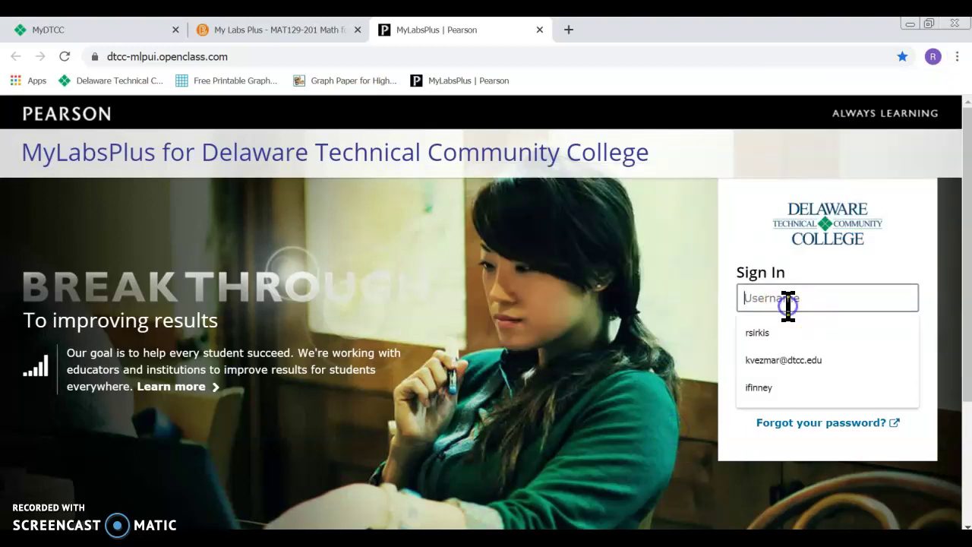
left_click(785, 330)
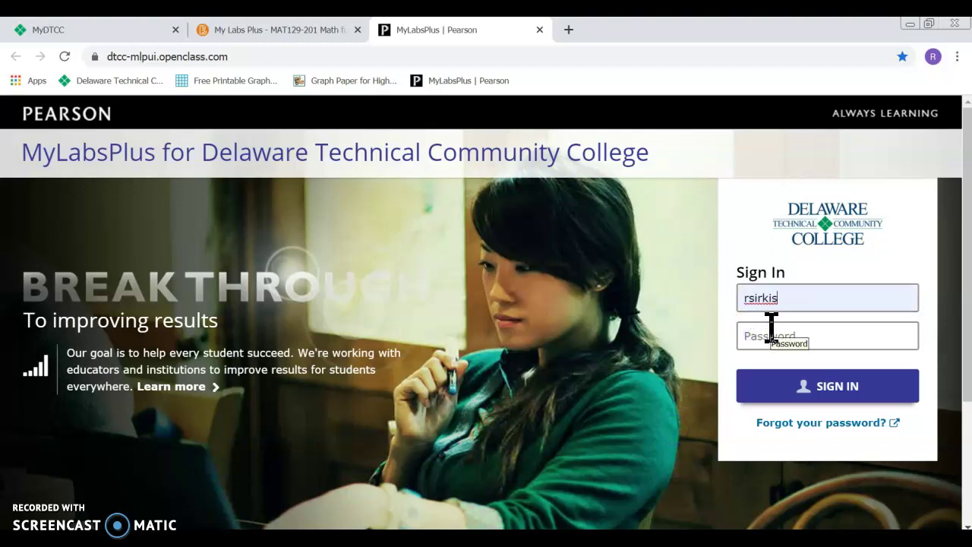
left_click(770, 336)
type("**********")
left_click(753, 333)
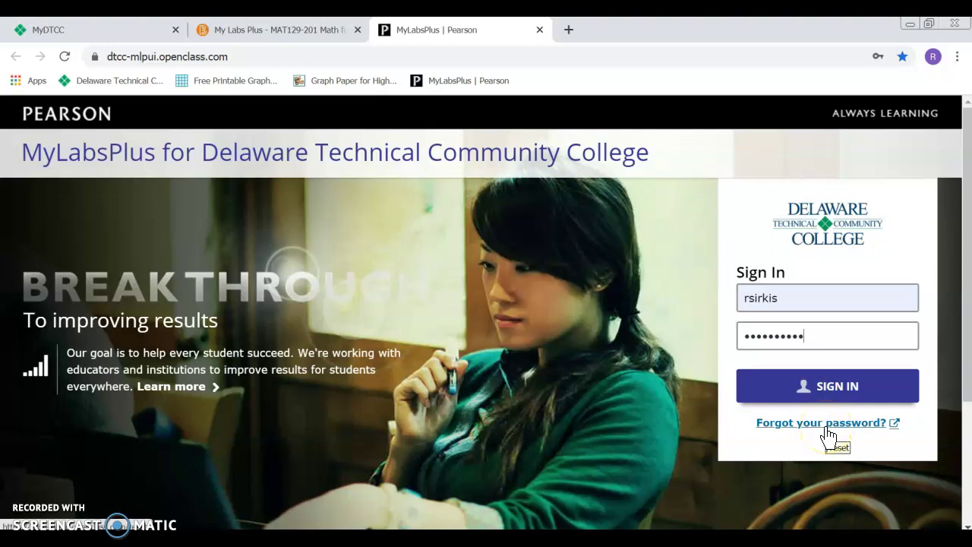
left_click(821, 384)
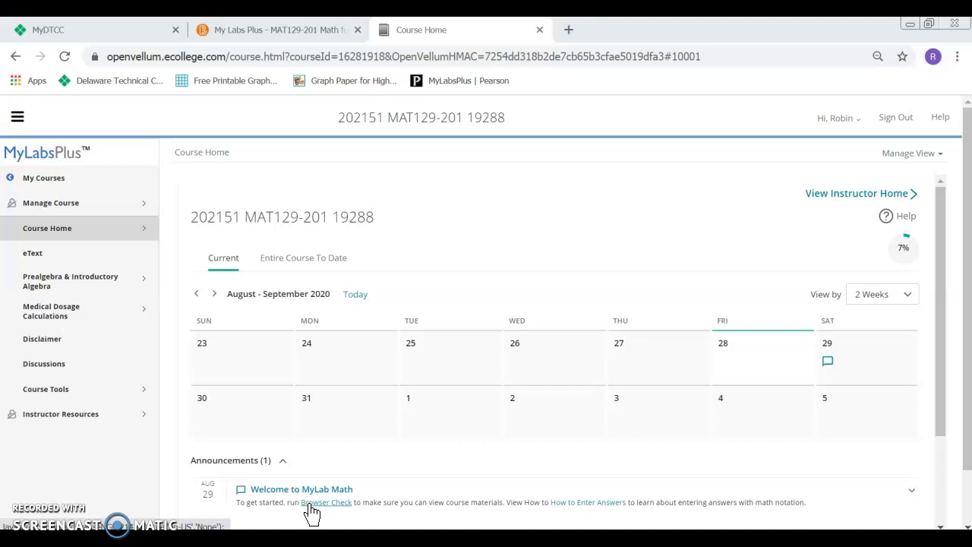
Step: Open the Assignments list under Course Home for the MAT129-201 course
left_click(311, 504)
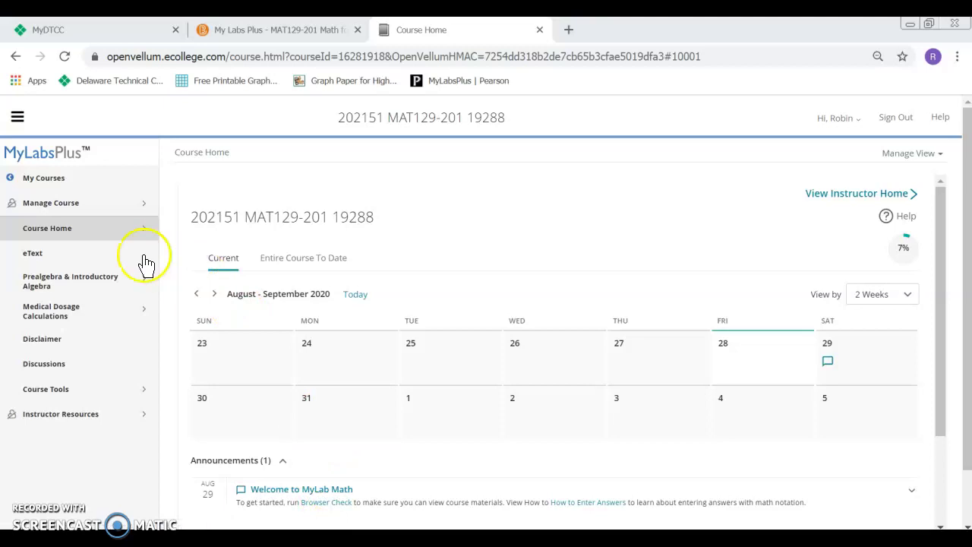
left_click(62, 237)
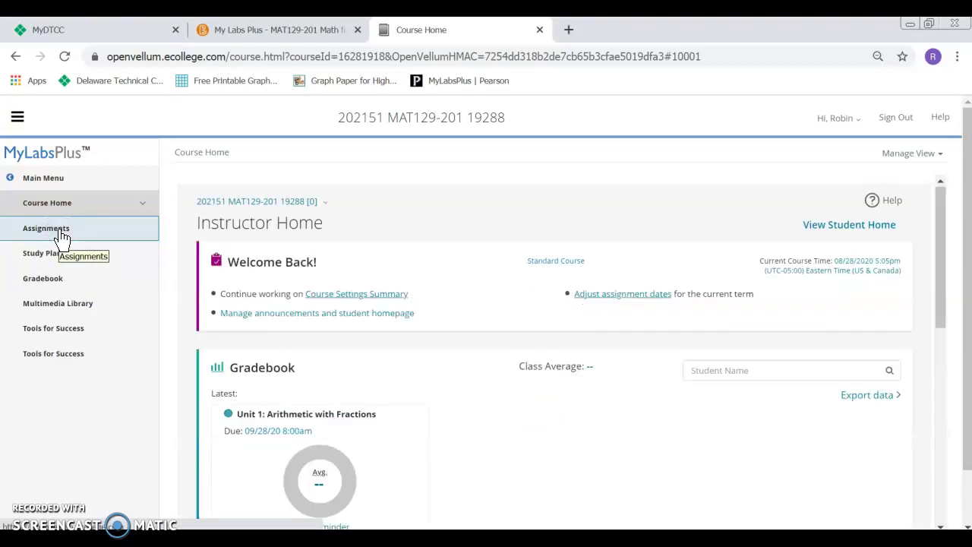
left_click(61, 236)
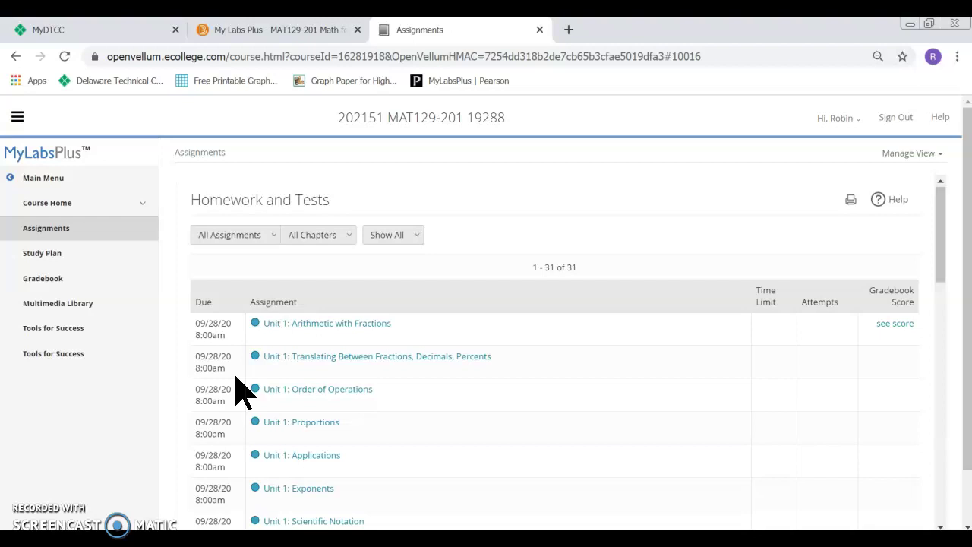
Step: Open Question 3 of the "Unit 1: Arithmetic with Fractions" homework and enlarge the question window's page view
left_click(311, 328)
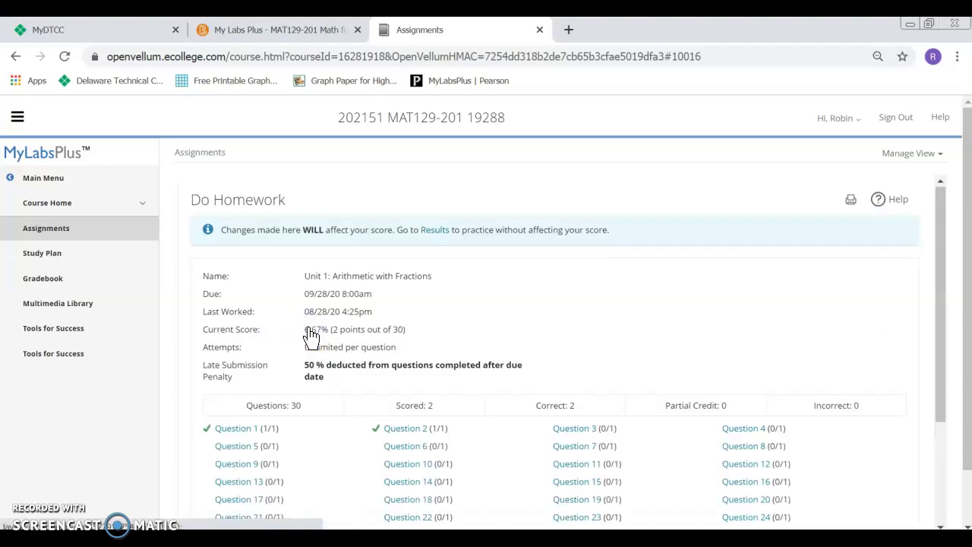
left_click(578, 430)
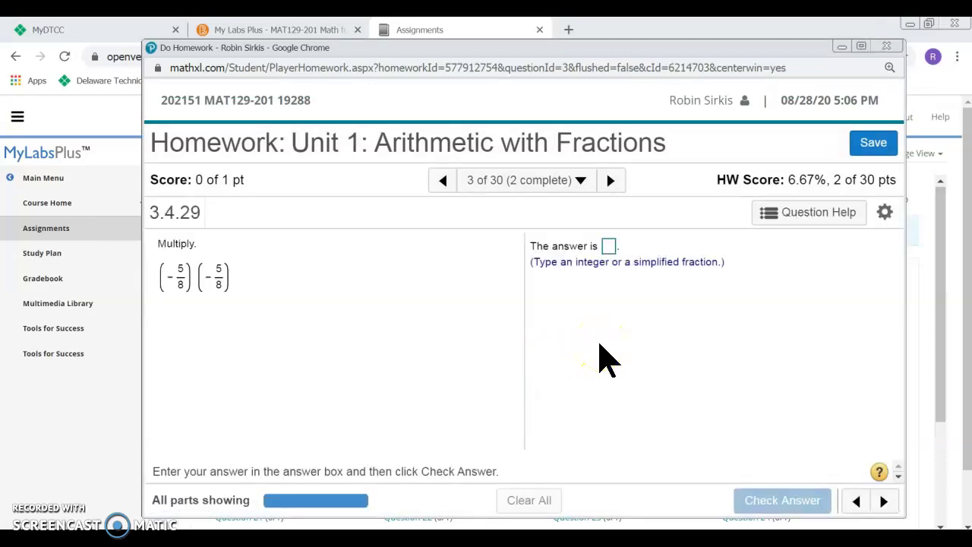
key("ctrl+plus")
key("ctrl+plus")
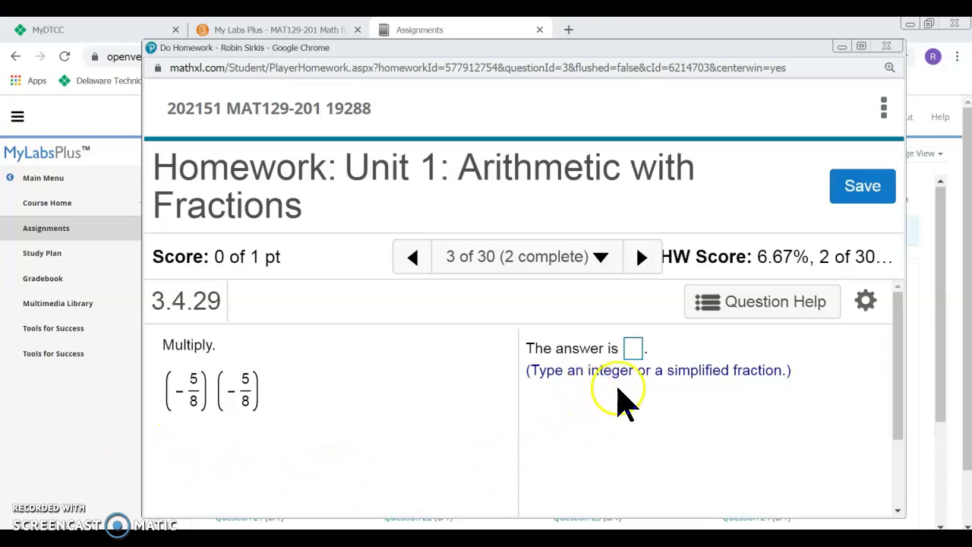
Step: Print the whole homework assignment from the question's help options instead of only this question
left_click(752, 313)
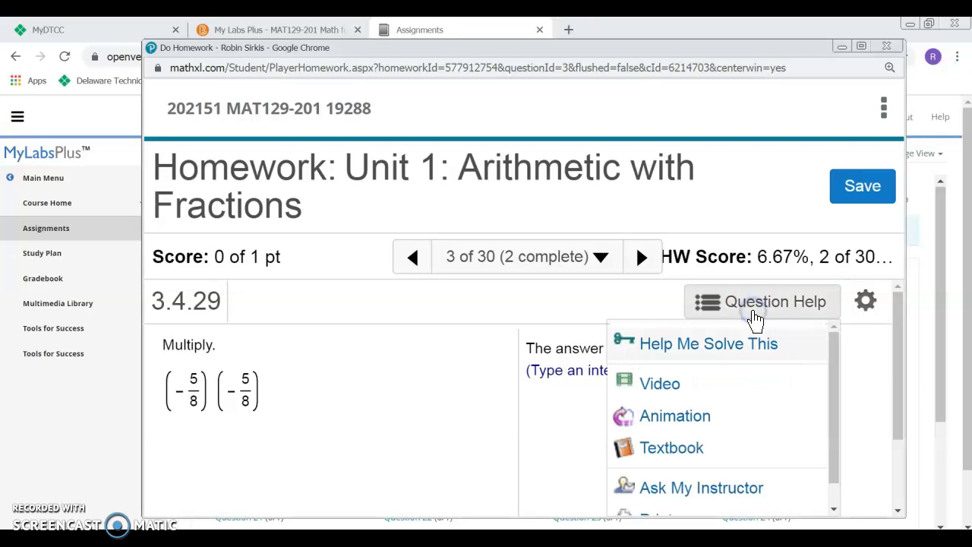
scroll(706, 410, "down", 1)
left_click(673, 495)
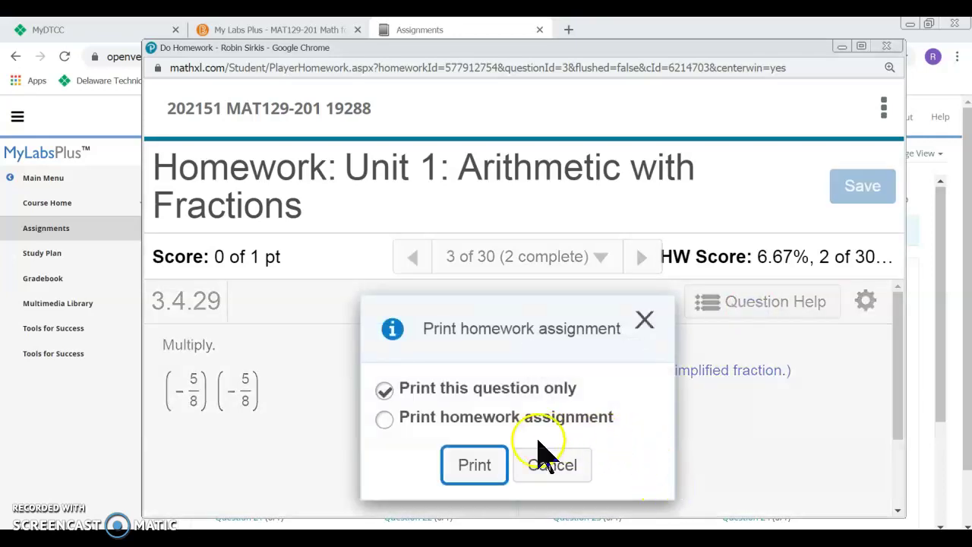
left_click(385, 420)
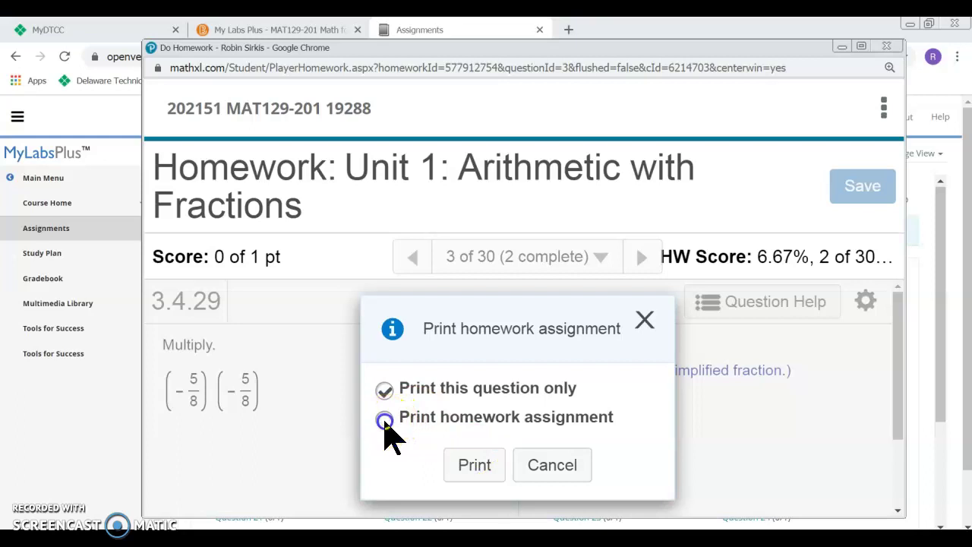
left_click(480, 468)
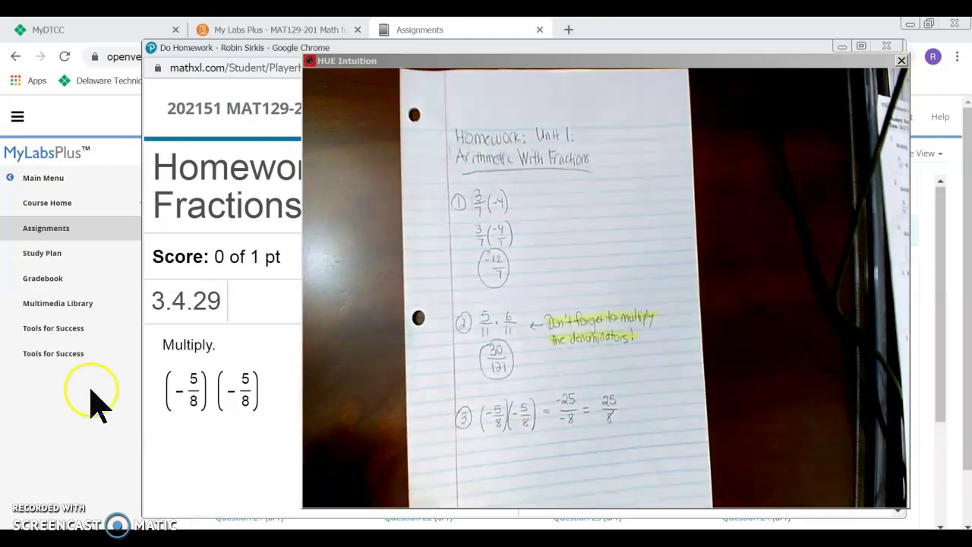
Step: Close the HUE Intuition camera window, check 25/8 as the answer to the multiplication question, and dismiss the feedback
left_click(866, 62)
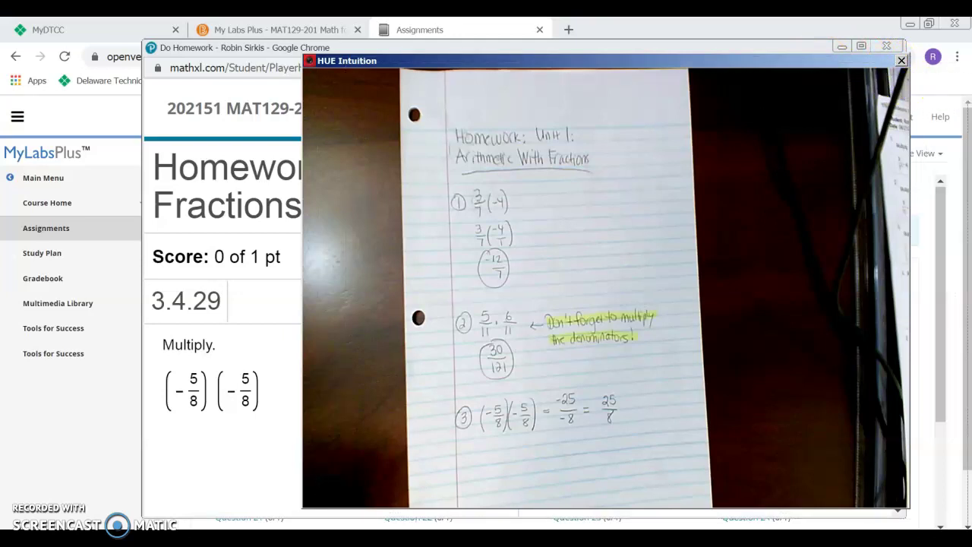
left_click(901, 60)
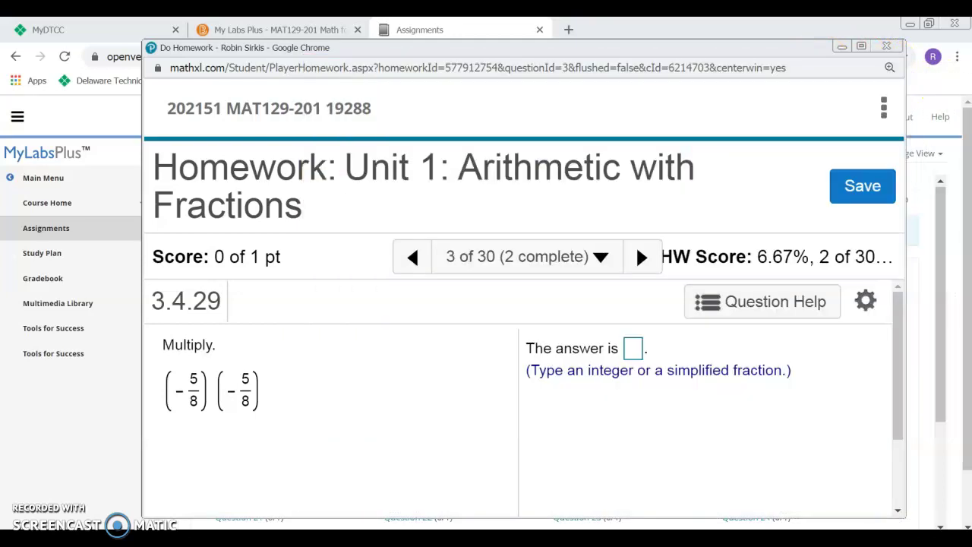
left_click(634, 347)
type("25")
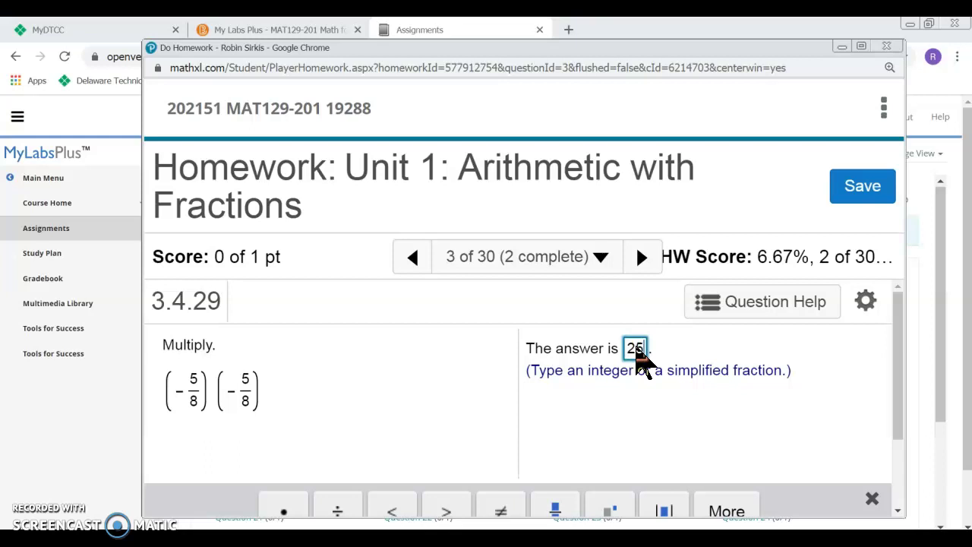
type("/8")
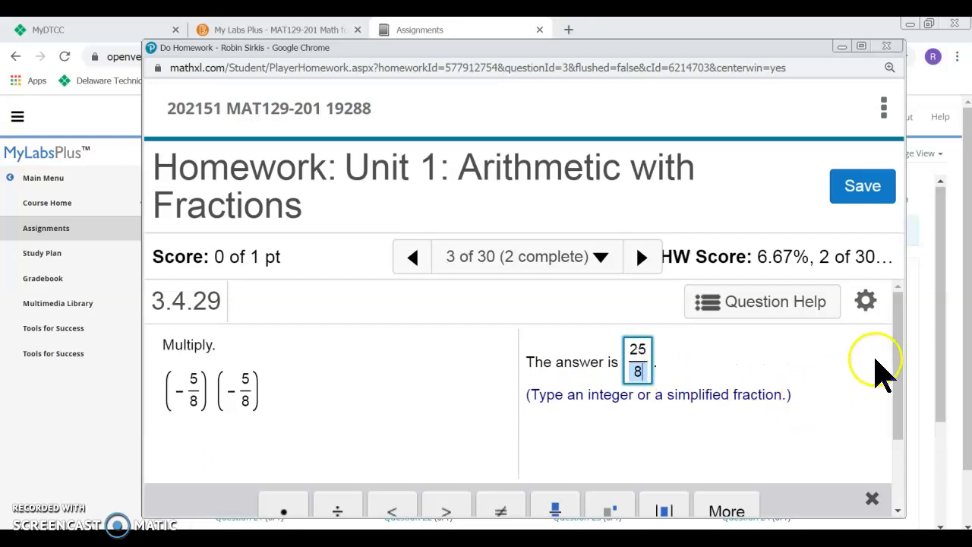
left_click_drag(895, 344, 880, 436)
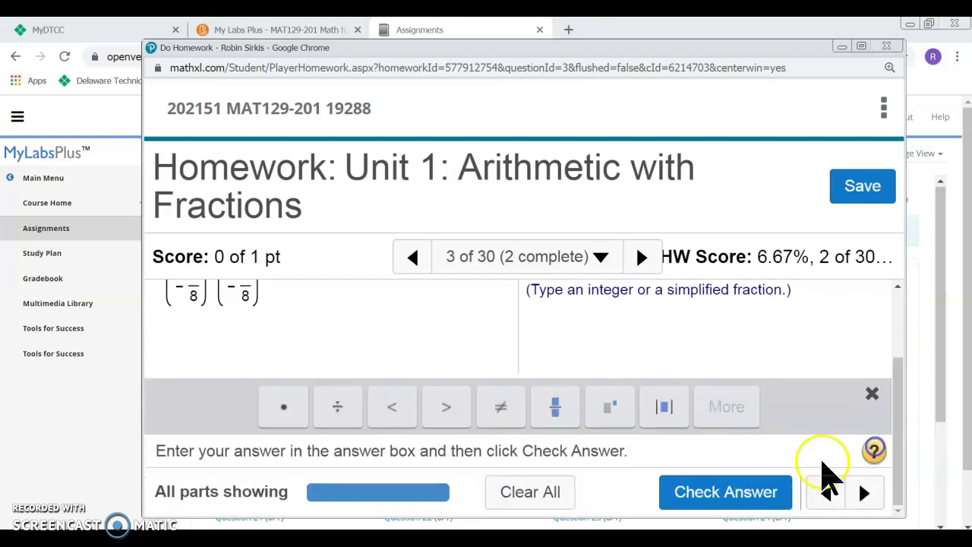
left_click(735, 494)
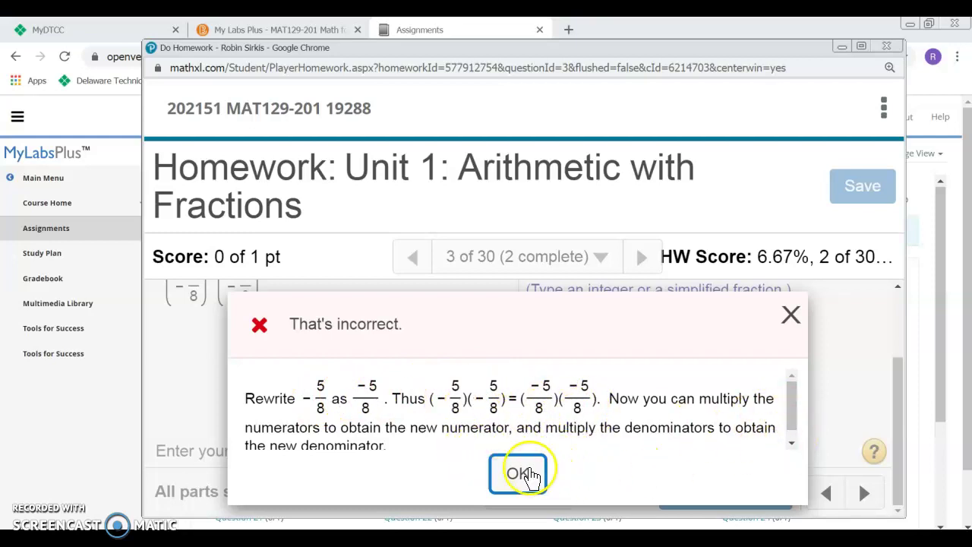
left_click(527, 475)
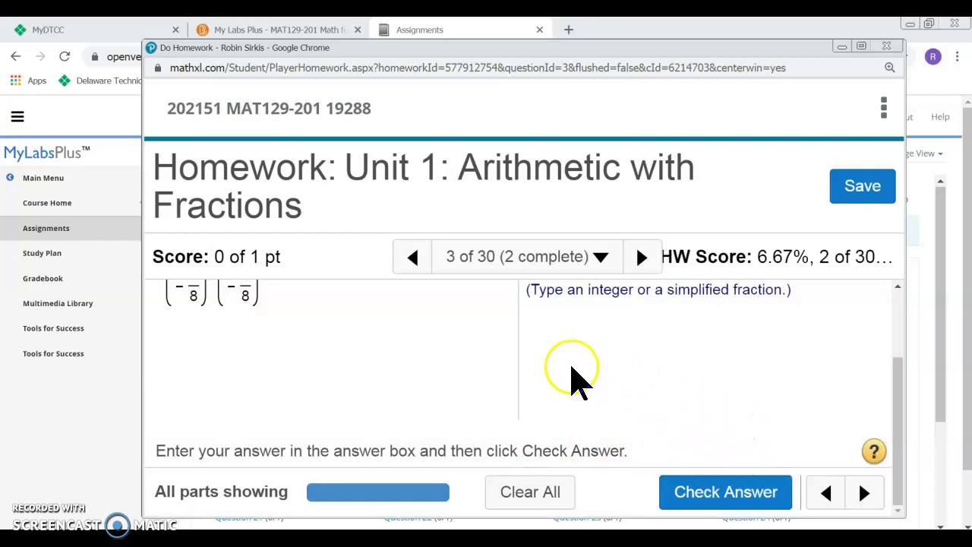
Step: Reduce the page zoom, change the answer to -25/8, check it, and dismiss the feedback
scroll(575, 376, "up", 3)
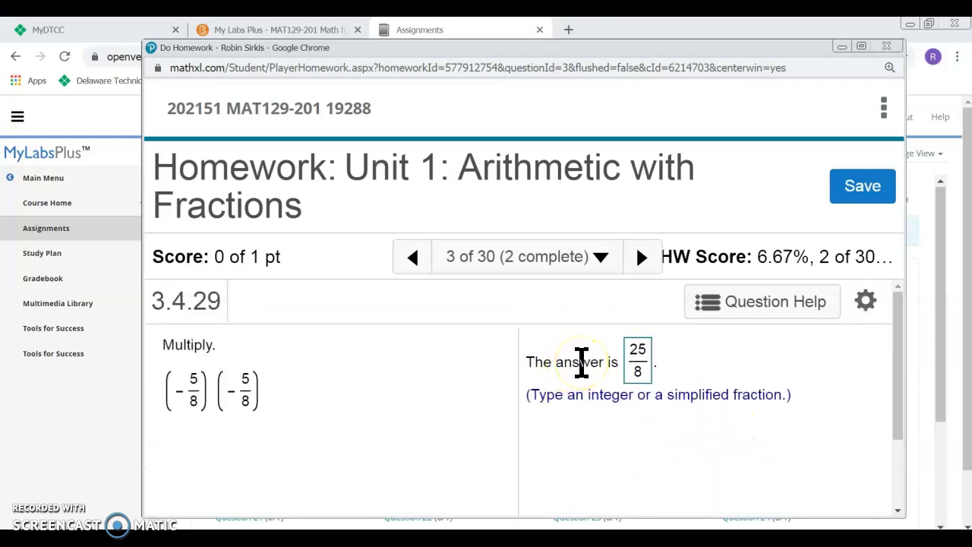
key("ctrl+minus")
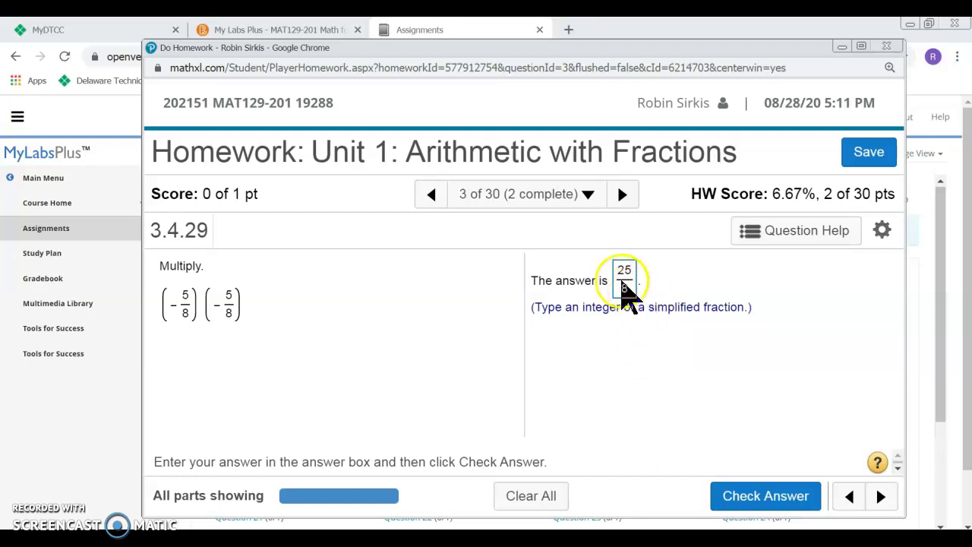
left_click(623, 288)
left_click(620, 279)
type("-")
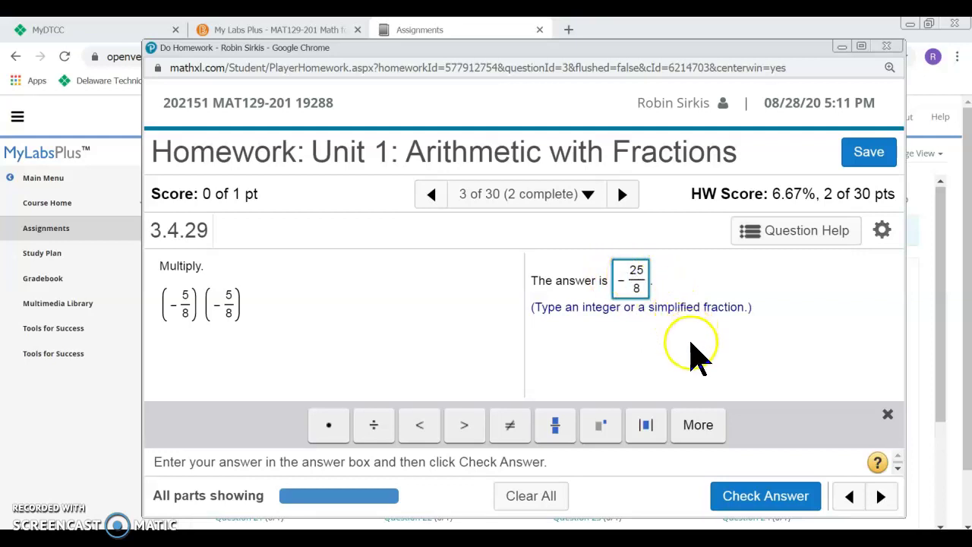
left_click(760, 498)
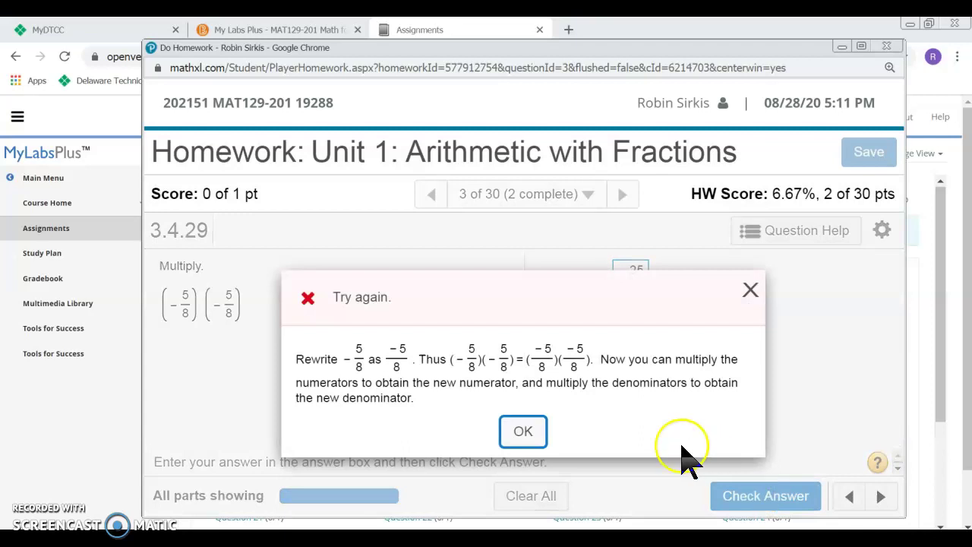
left_click(537, 429)
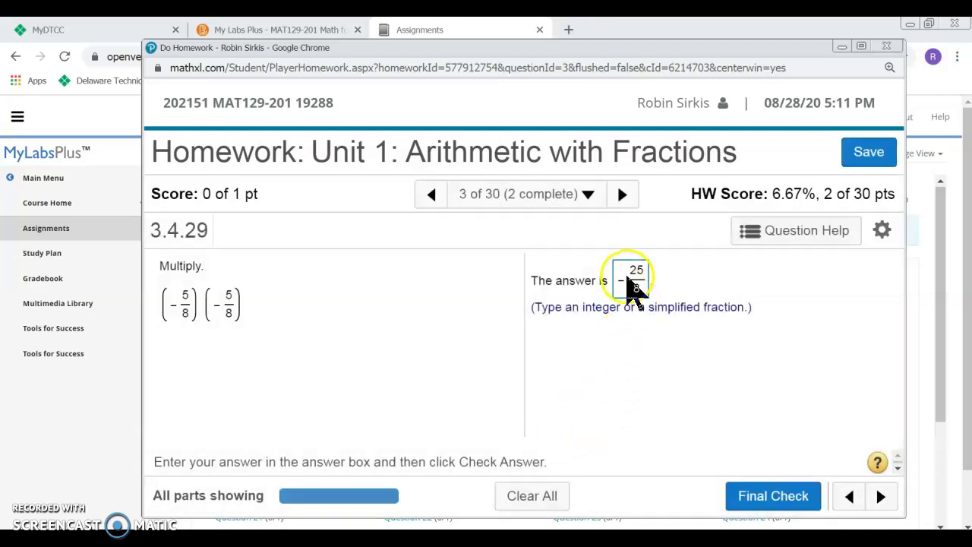
Step: Change the answer's denominator to 64, submit -25/64 for the final check, and close the feedback
left_click(627, 279)
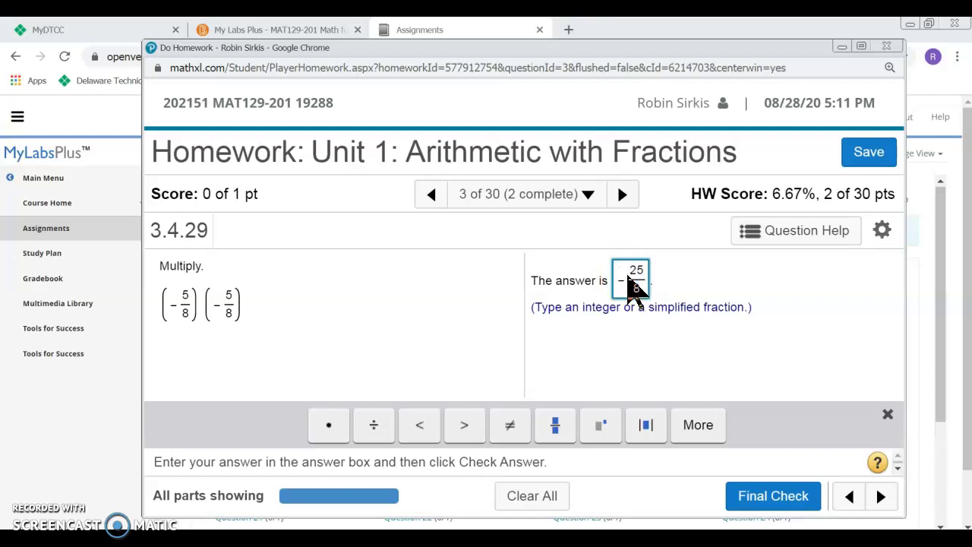
left_click(642, 287)
key("BackSpace")
type("64")
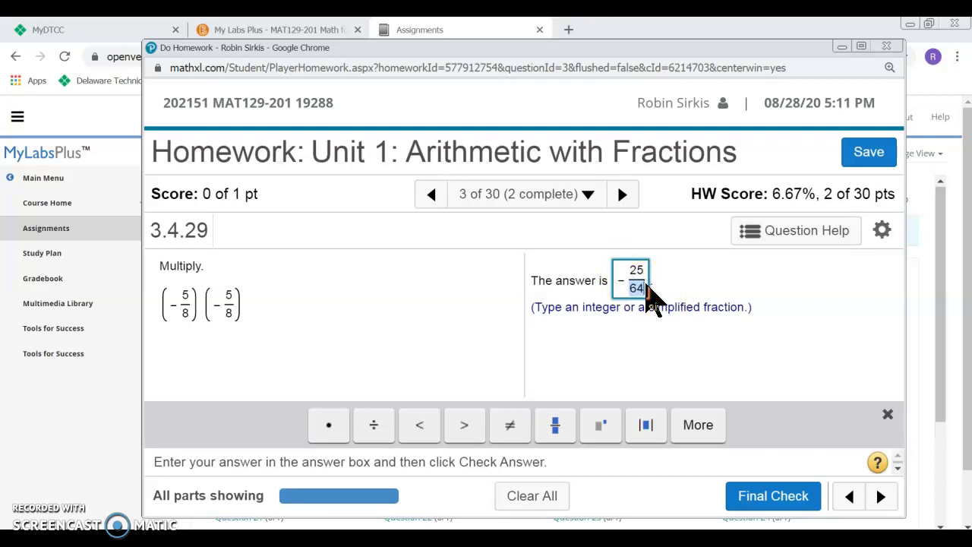
left_click(775, 497)
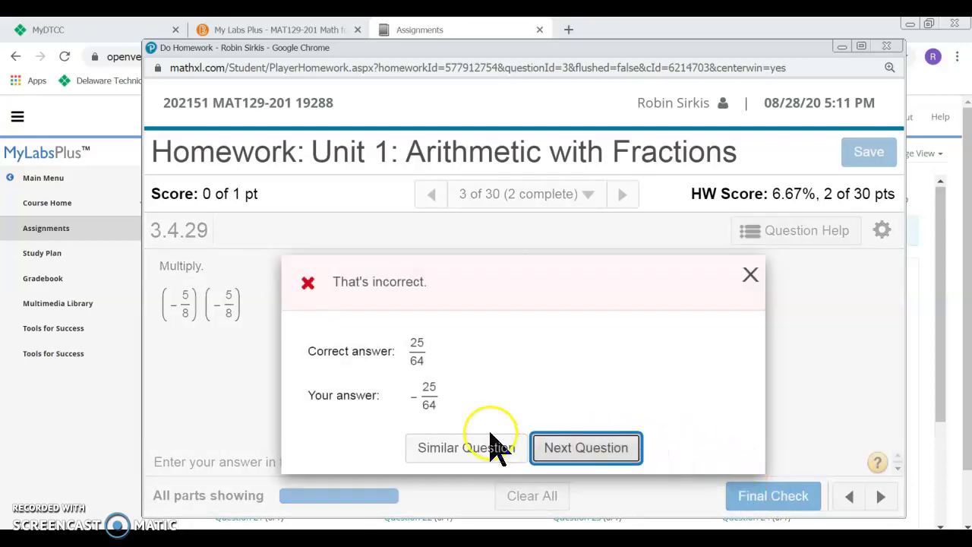
left_click(750, 275)
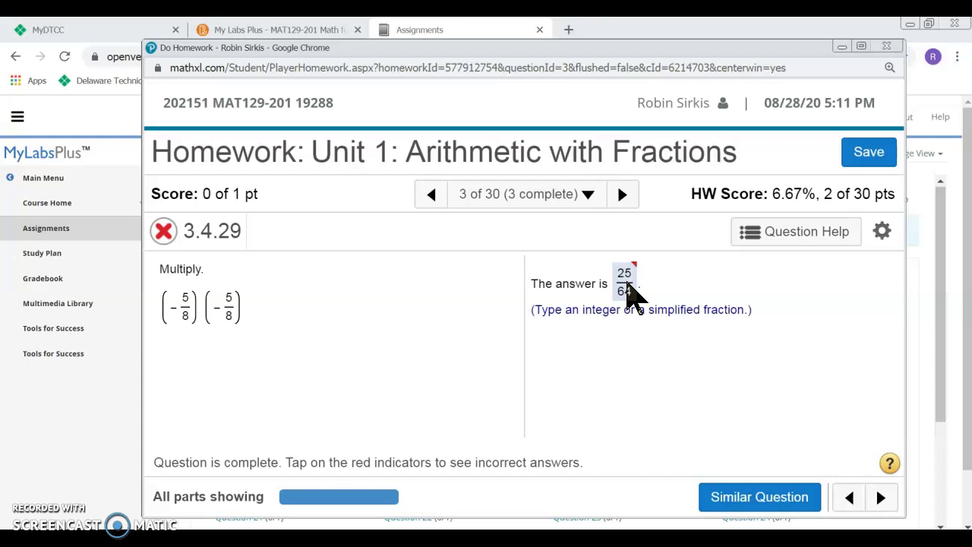
Step: View the handwritten solutions in the HUE Intuition camera window and return to the homework question
left_click(951, 78)
left_click_drag(950, 78, 473, 65)
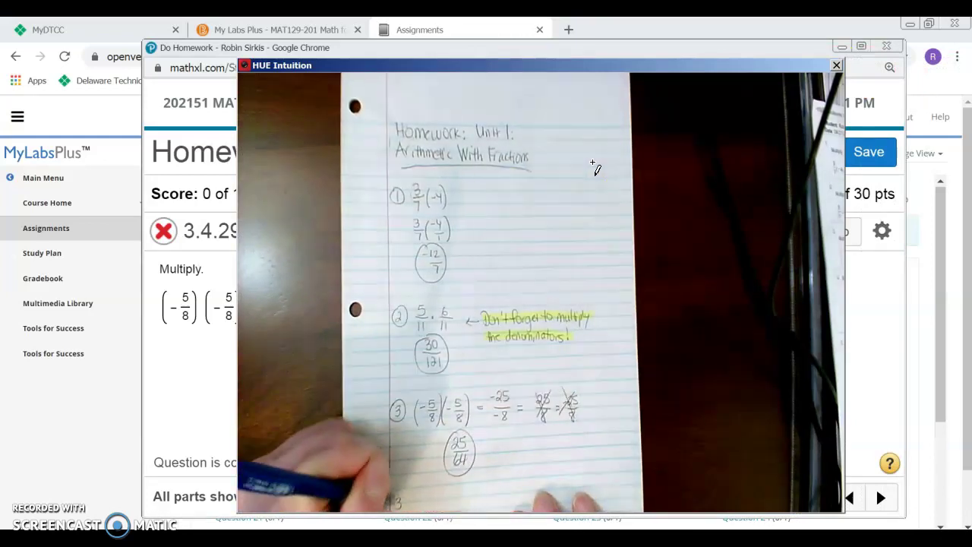
left_click_drag(742, 65, 742, 65)
key("alt+Tab")
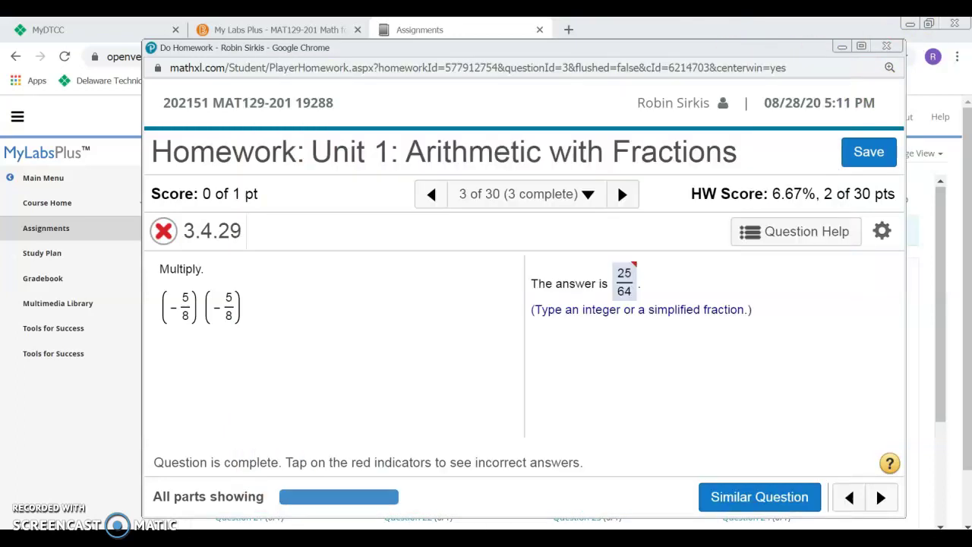
Step: Load a similar question for question 3, answer it with 4/9, check the answer, and dismiss the feedback
left_click(760, 497)
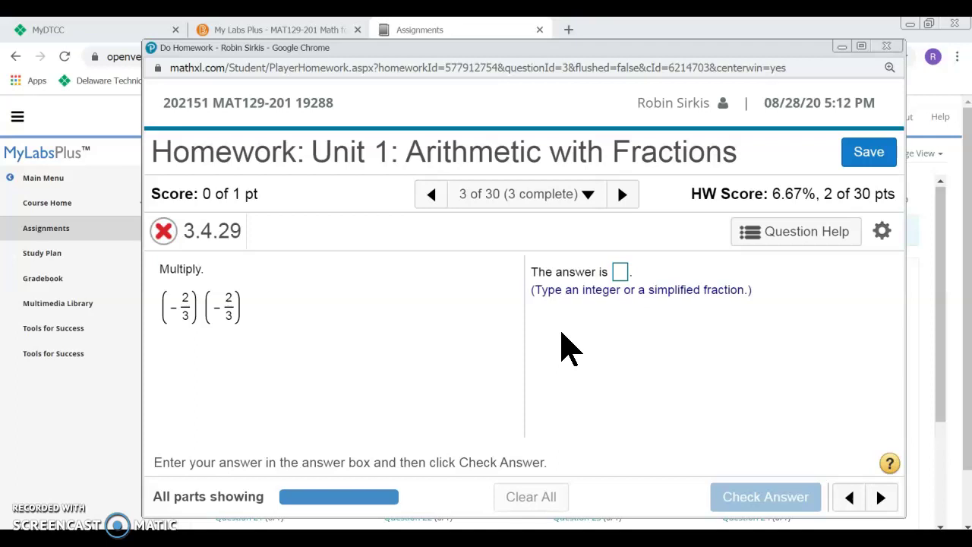
left_click(620, 272)
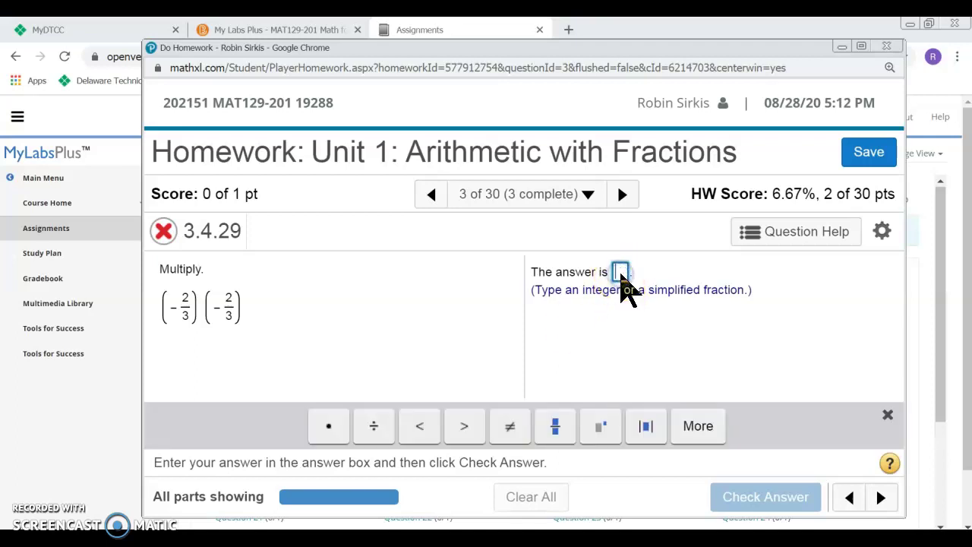
type("4/9")
left_click(767, 495)
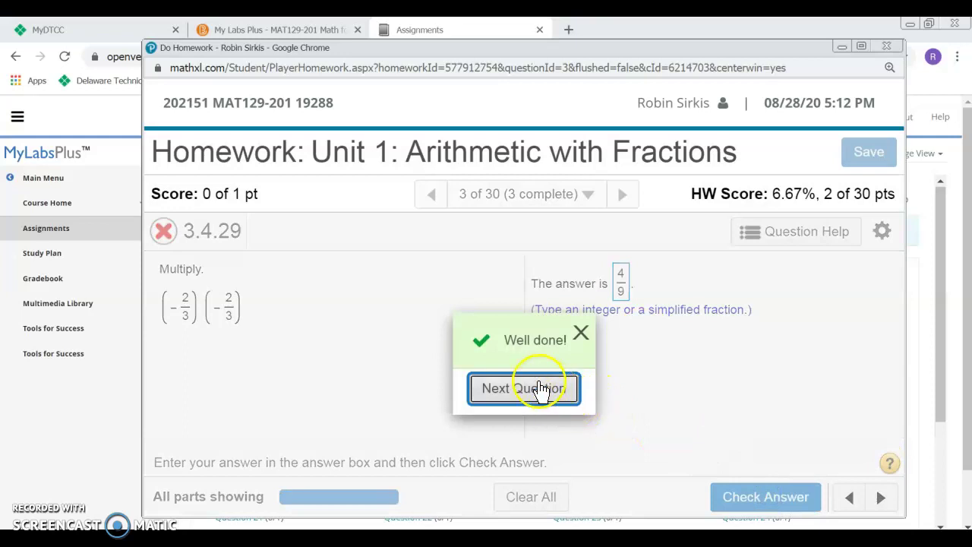
left_click(580, 335)
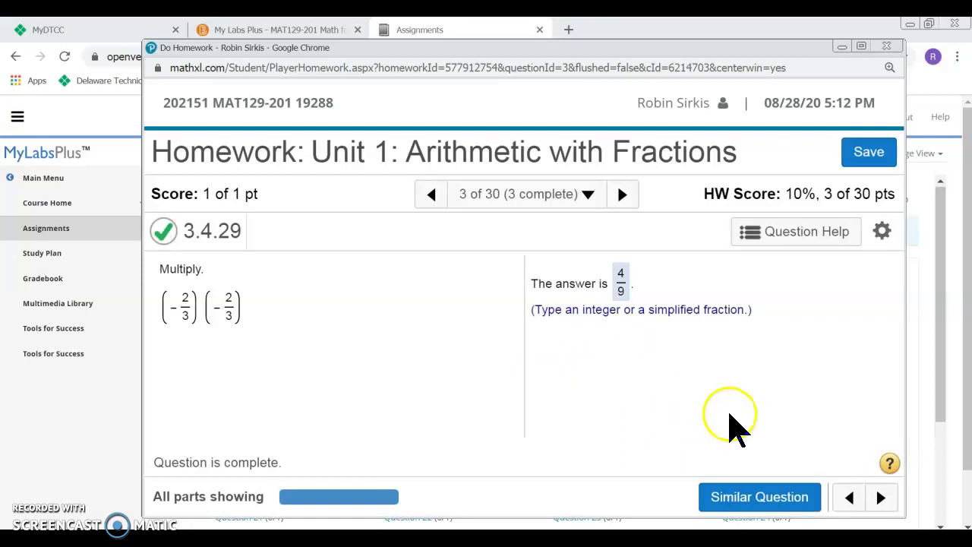
Step: Load another similar question, leave it unanswered, and save the homework keeping the best score
left_click(755, 498)
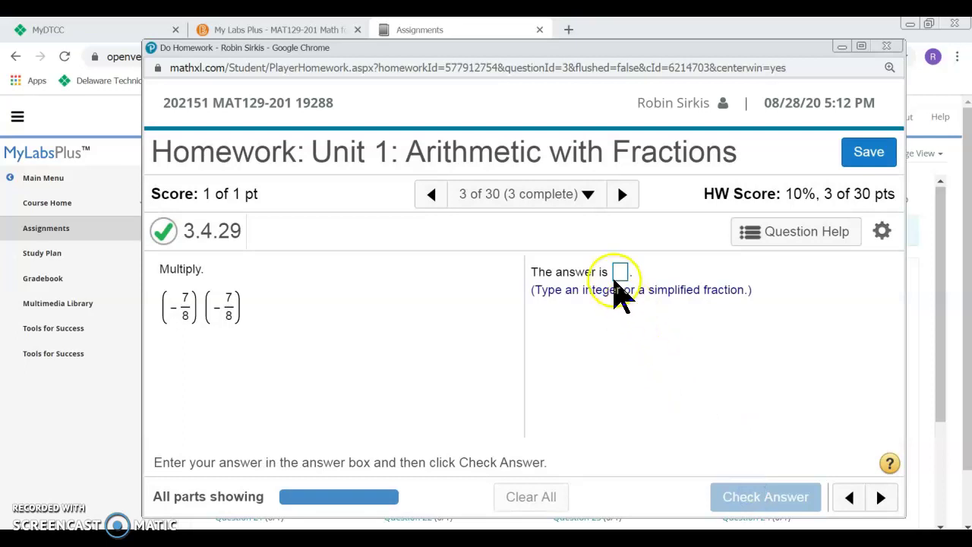
left_click(619, 274)
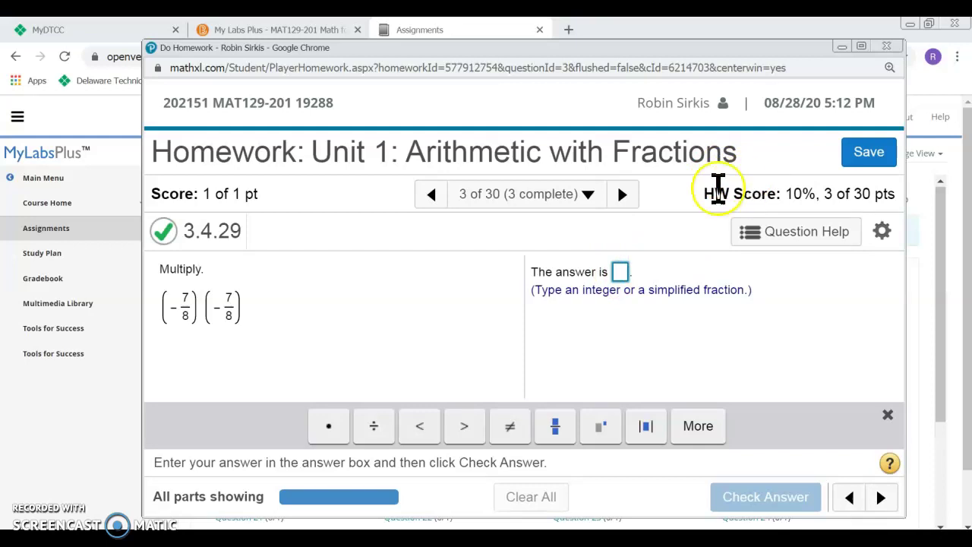
left_click(862, 155)
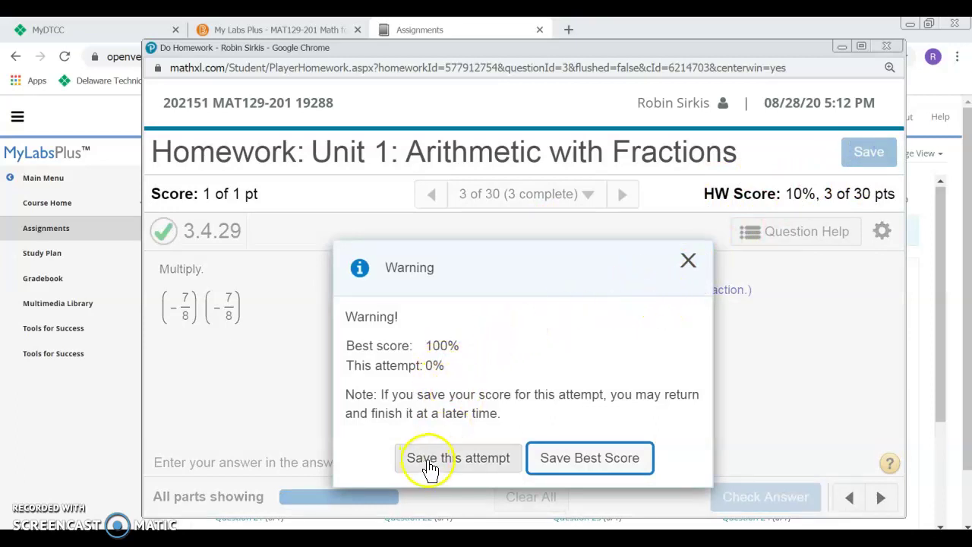
left_click(601, 465)
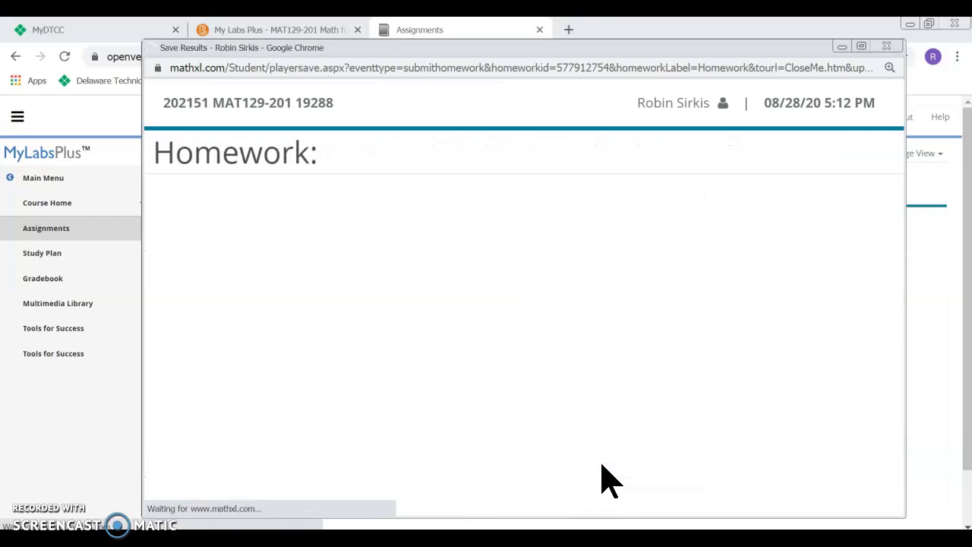
left_click(591, 422)
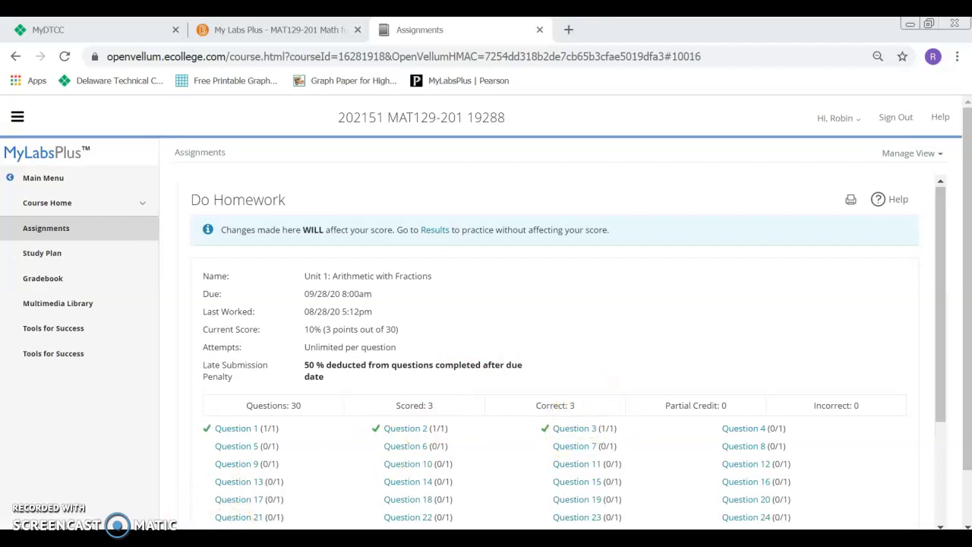
Step: Open Question 4 from the homework list and continue past the introduction of its Help Me Solve This walkthrough
left_click(738, 429)
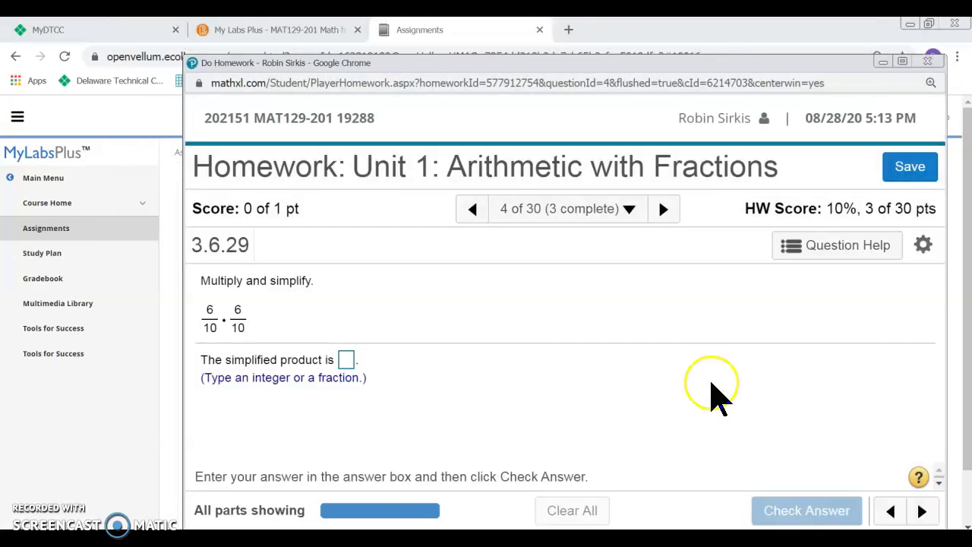
left_click(834, 255)
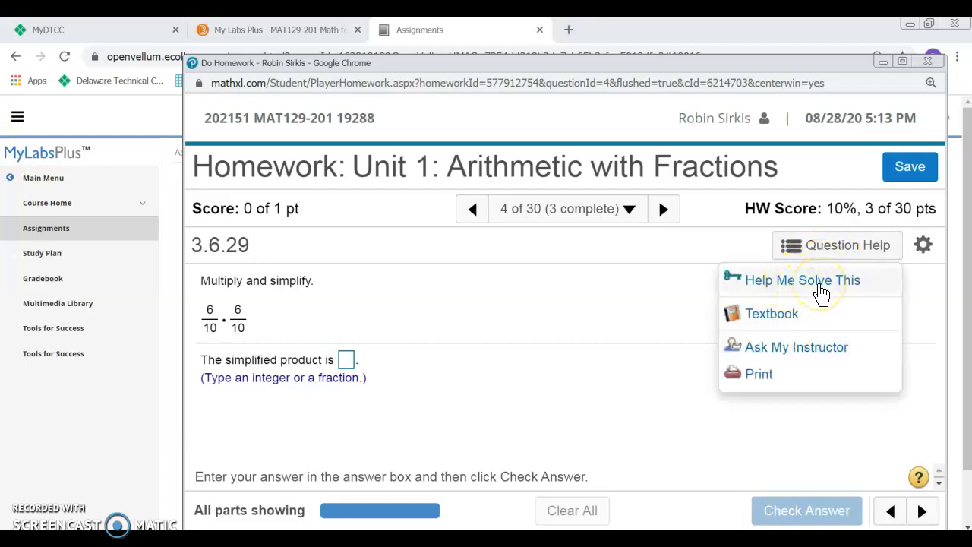
left_click(793, 357)
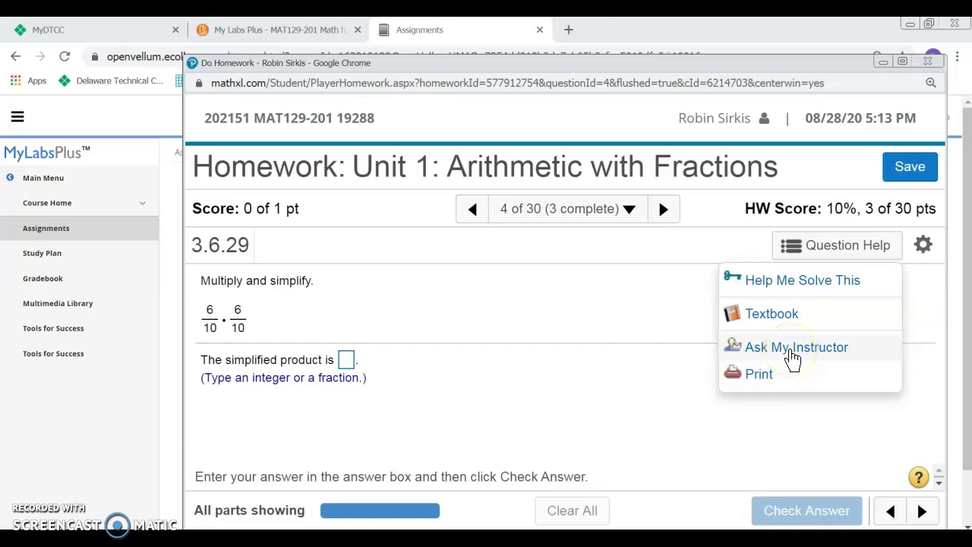
left_click(786, 323)
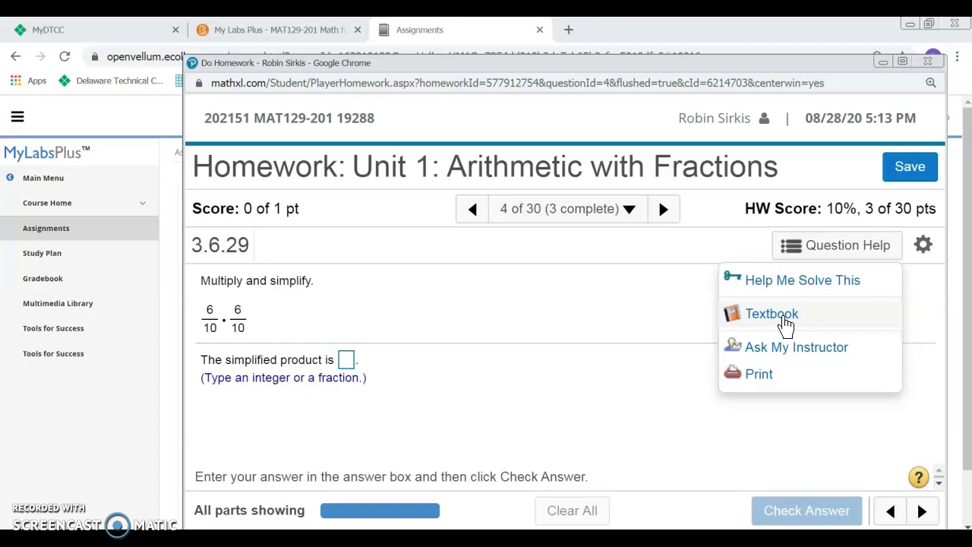
left_click(788, 290)
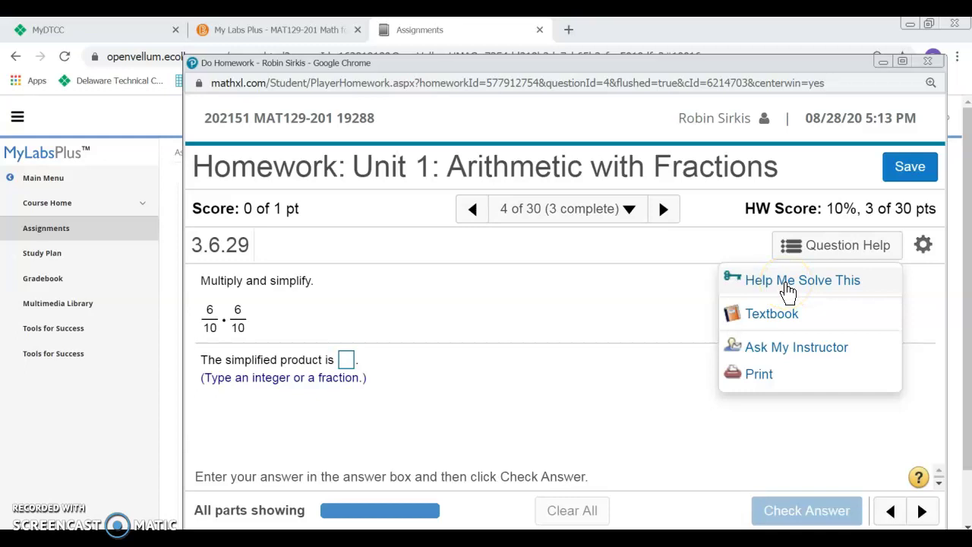
left_click(787, 290)
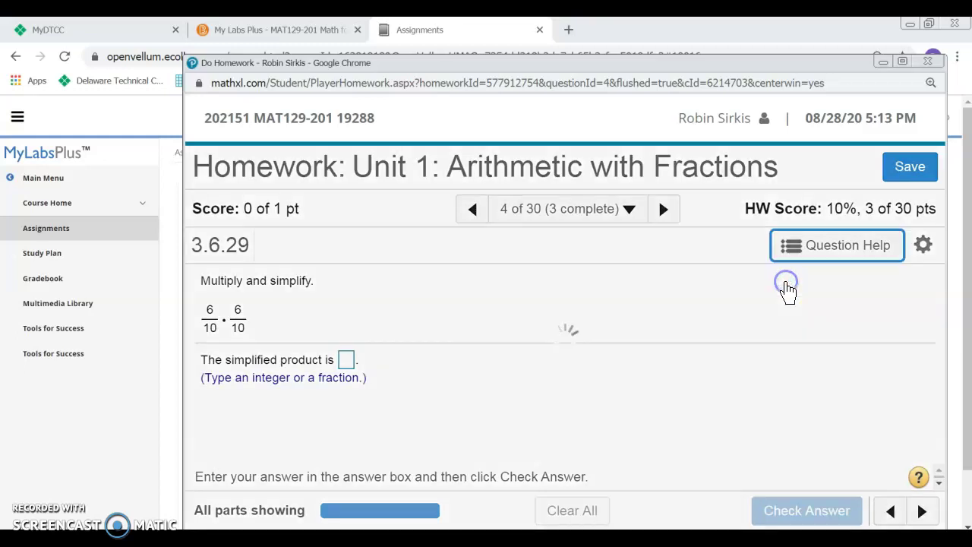
scroll(365, 380, "down", 2)
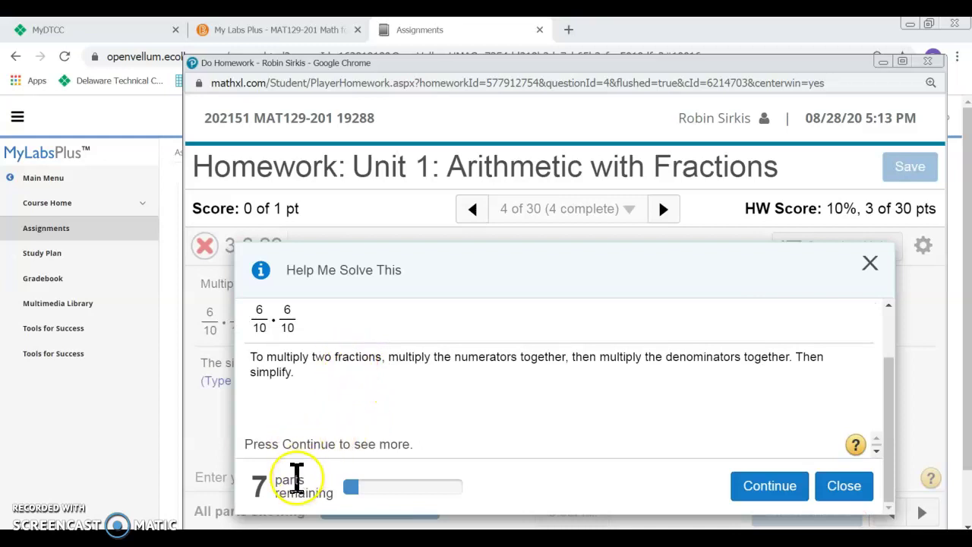
left_click(767, 489)
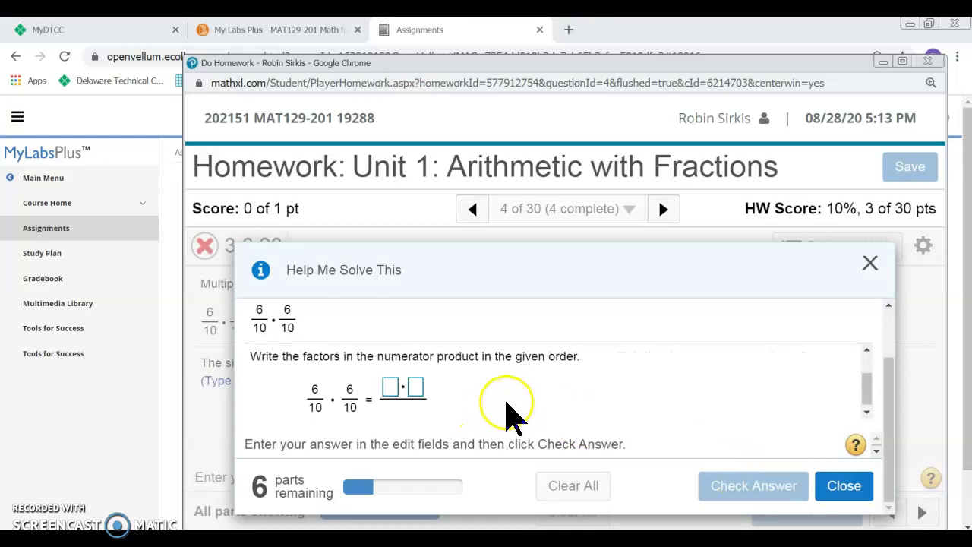
Step: Enter 6 and 6 as the numerator factors in the guided solution, check them, and close the walkthrough
left_click(389, 387)
type("6")
left_click(414, 346)
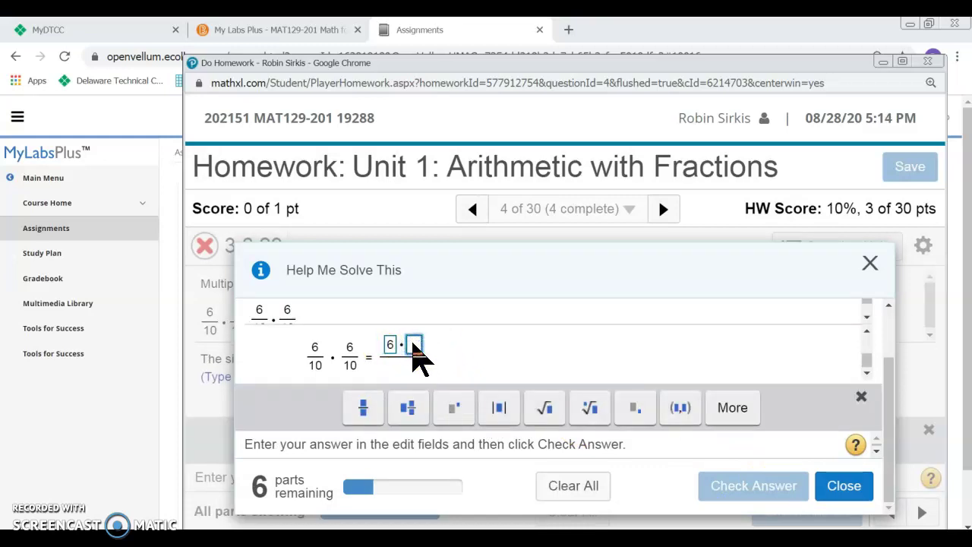
type("+")
left_click(406, 354)
key("BackSpace")
type("6")
left_click(638, 467)
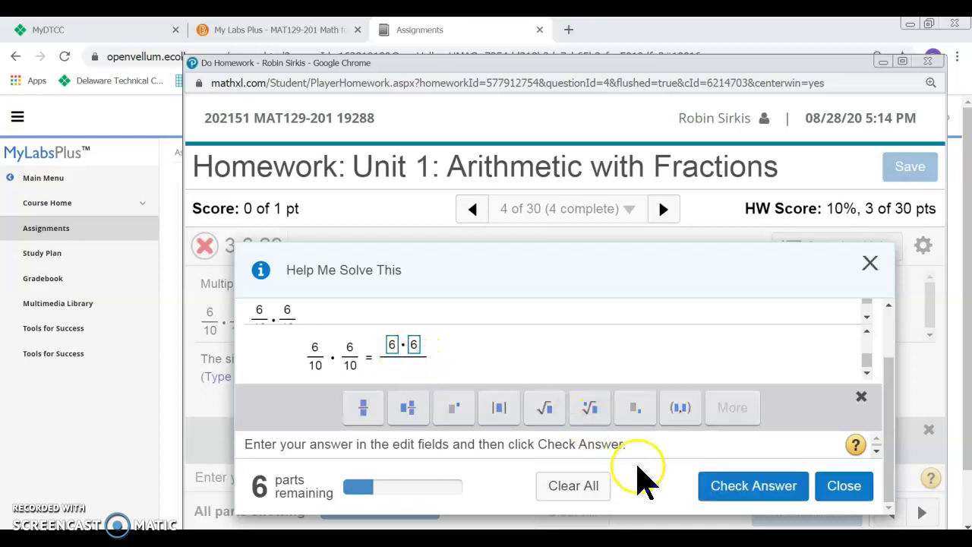
left_click(755, 483)
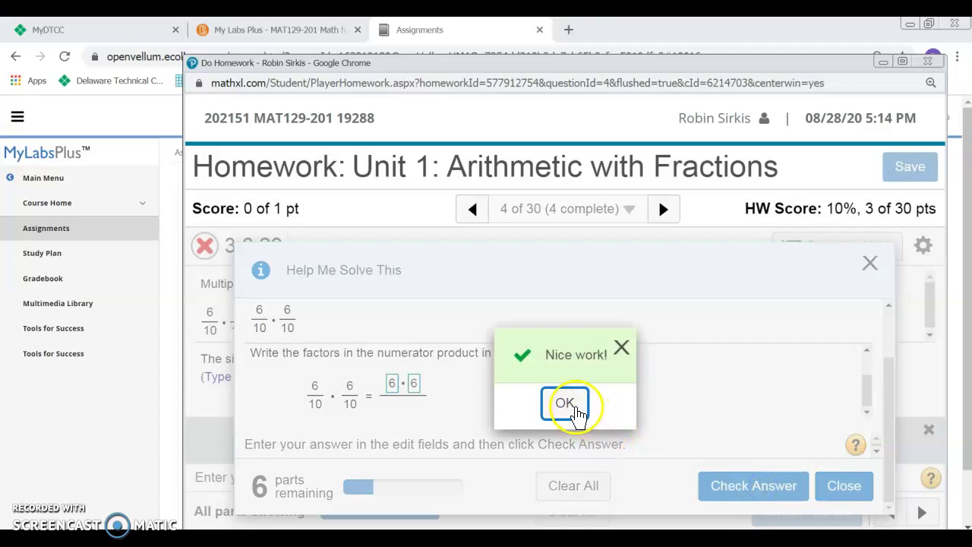
left_click(565, 403)
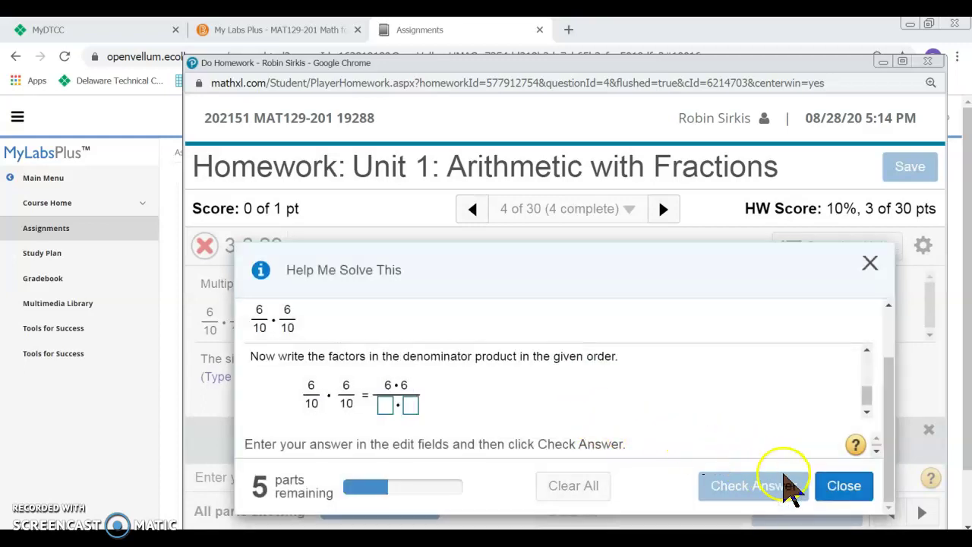
left_click(844, 486)
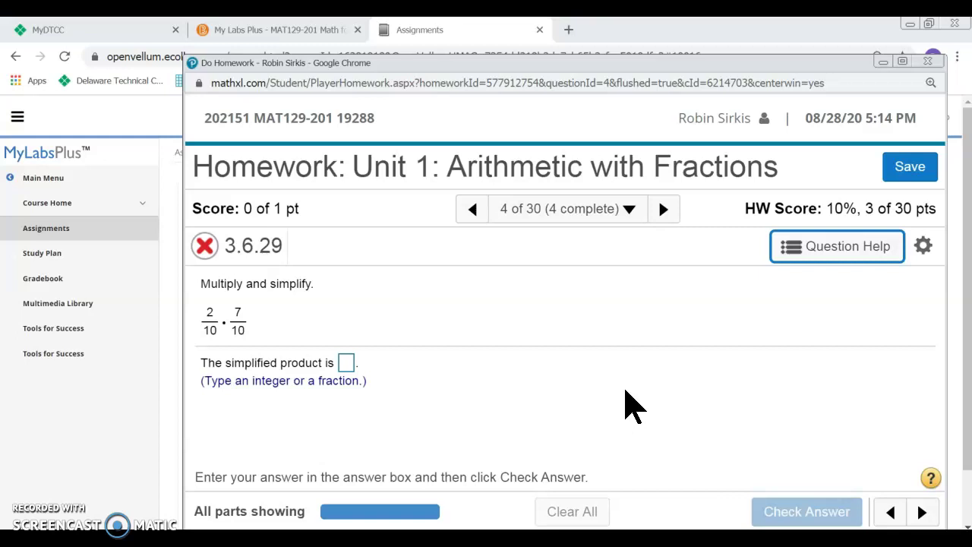
left_click(635, 385)
left_click(731, 433)
left_click(739, 410)
left_click(739, 404)
Step: Open the Ask My Instructor form for question 4, review its recipient and message fields, and cancel without sending
left_click(835, 247)
left_click(808, 350)
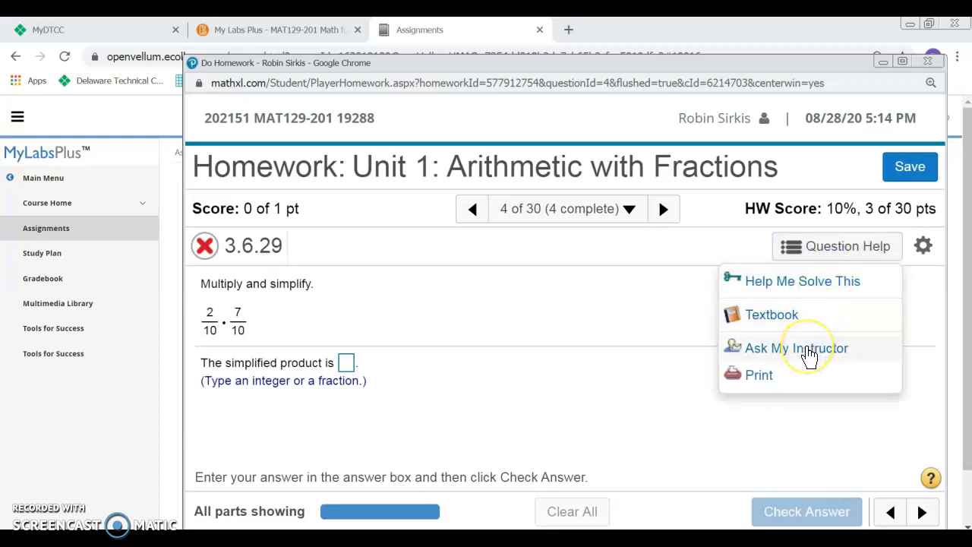
left_click(808, 353)
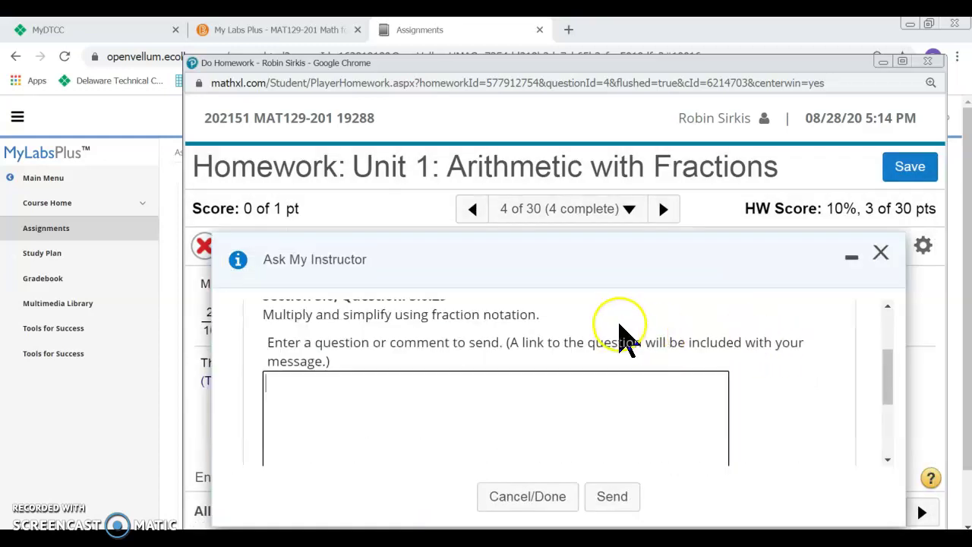
scroll(618, 342, "up", 3)
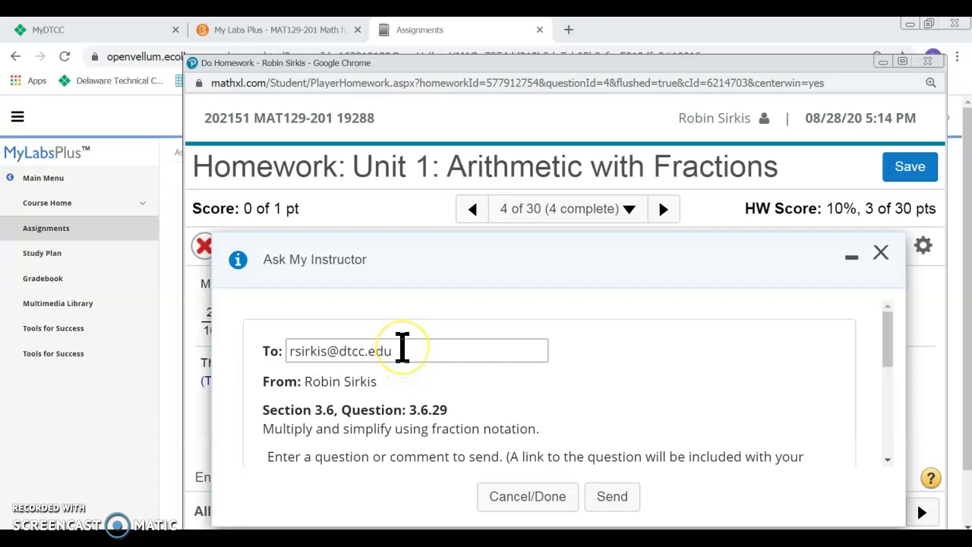
scroll(402, 348, "down", 3)
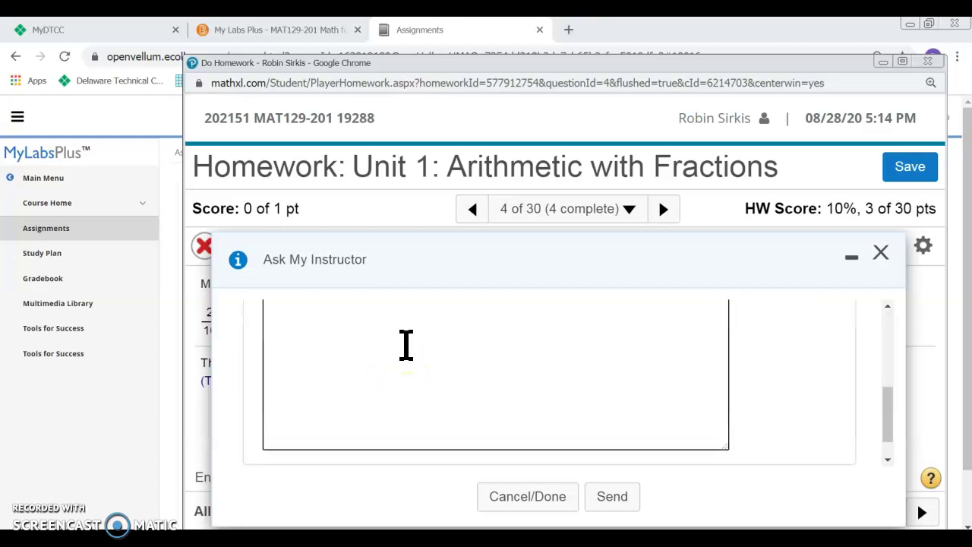
scroll(403, 342, "up", 1)
left_click(372, 348)
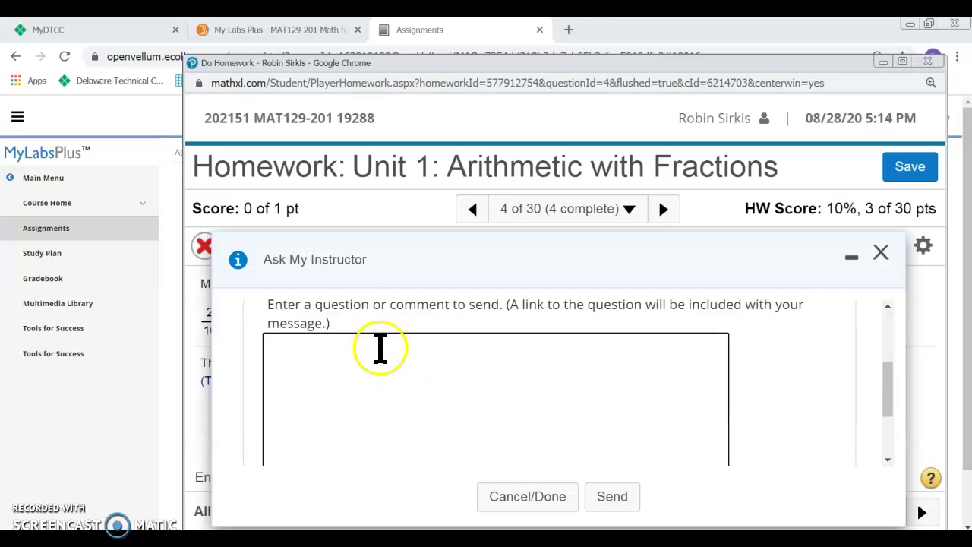
scroll(380, 347, "up", 1)
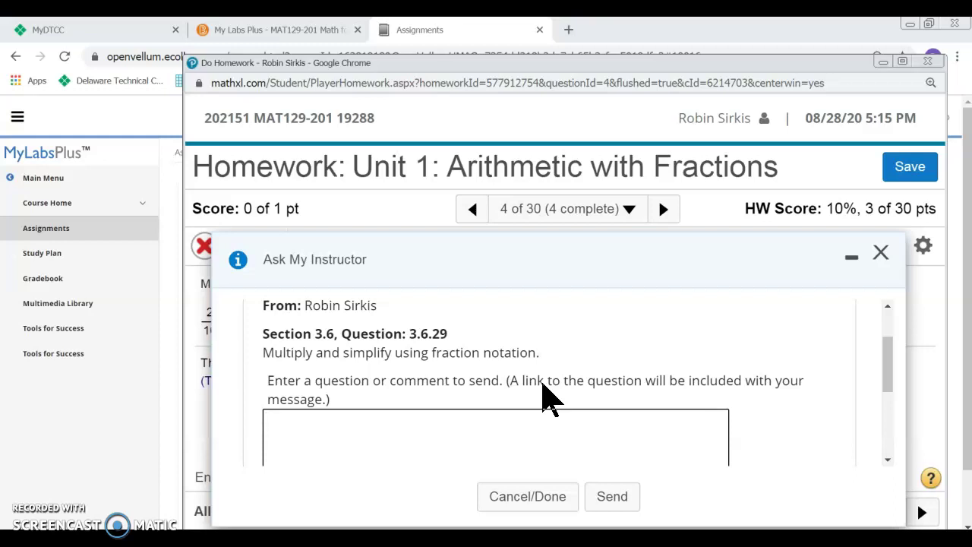
left_click(577, 496)
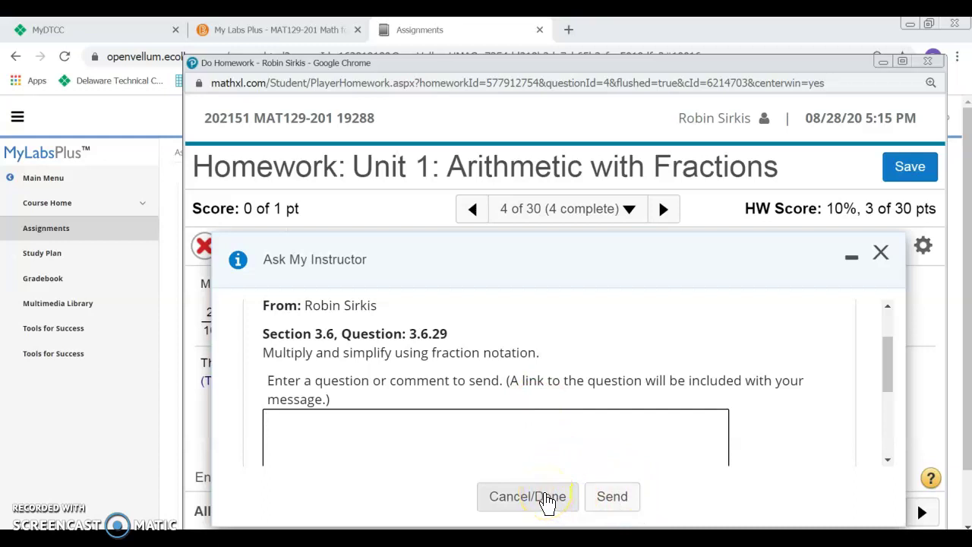
left_click(544, 498)
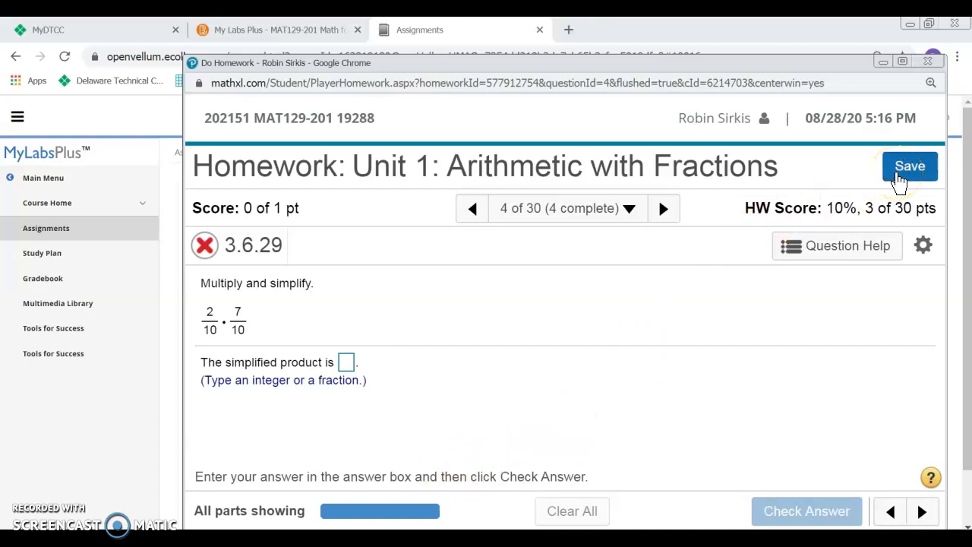
Step: Save question 4 and review the question statuses on the Do Homework page
left_click(899, 181)
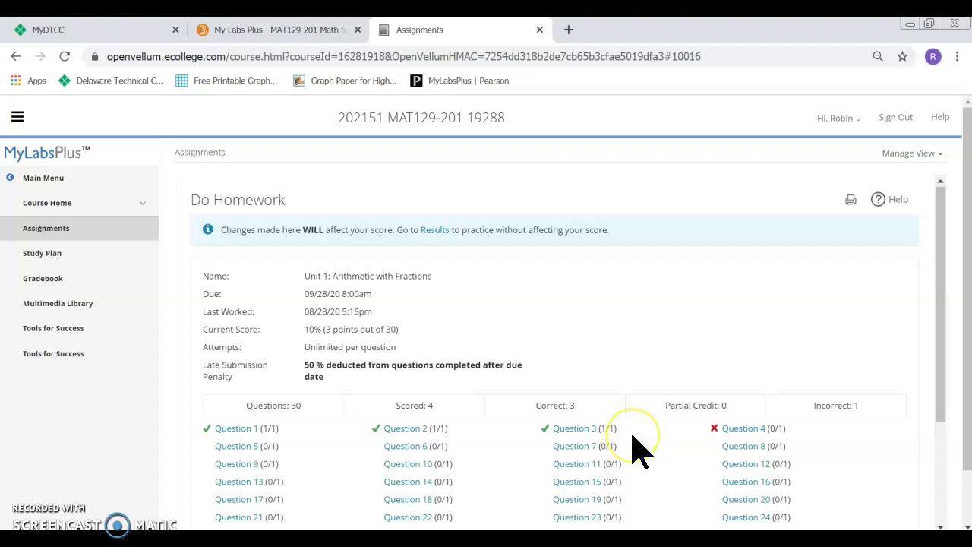
scroll(640, 450, "down", 2)
left_click(209, 453)
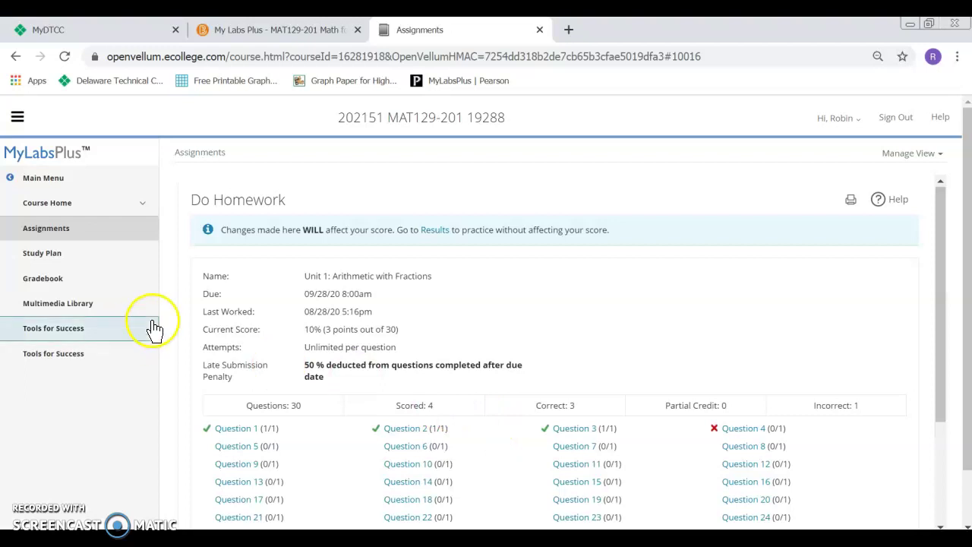
Step: Return to the assignments list and view the gradebook score for Unit 1: Arithmetic with Fractions
left_click(68, 231)
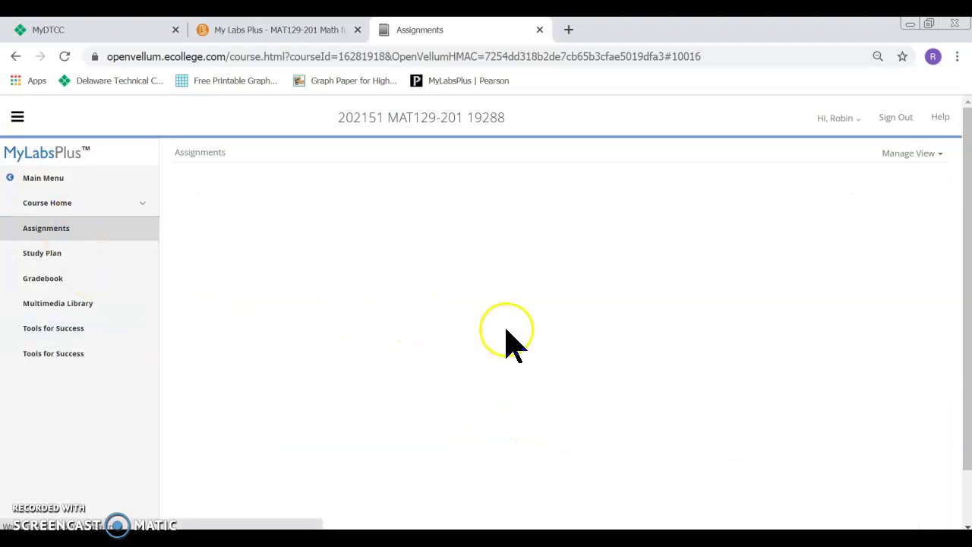
left_click(880, 329)
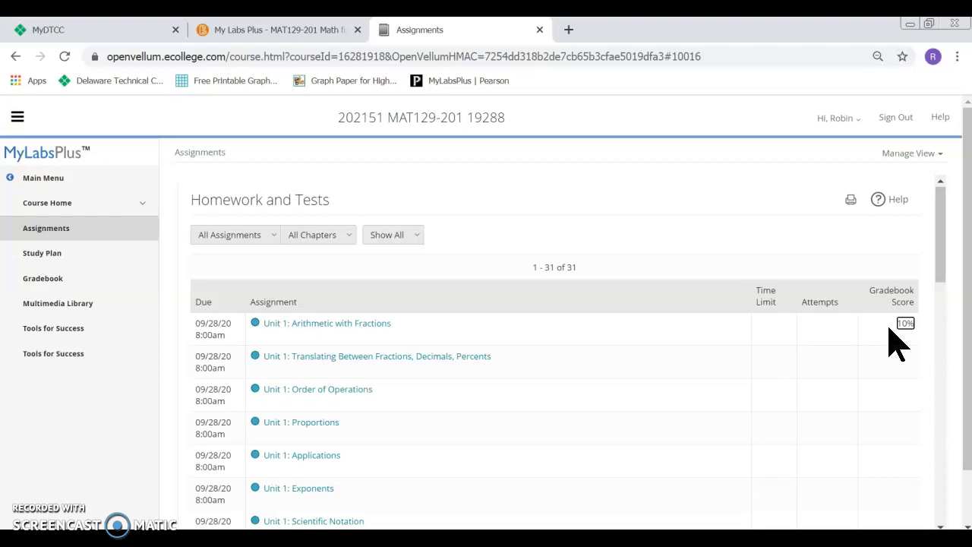
left_click(820, 335)
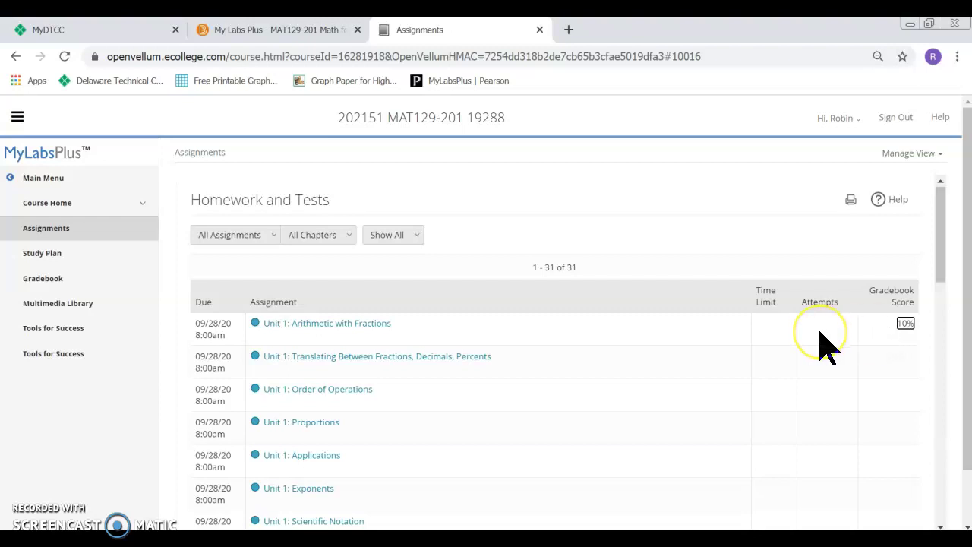